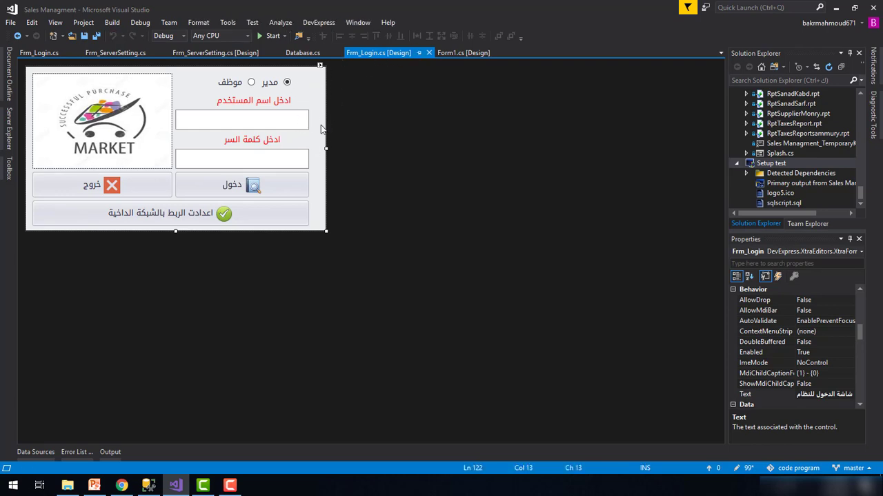
Comment out the createDatabase() call in Frm_Login.cs, save it, and close the code tab
key(F7)
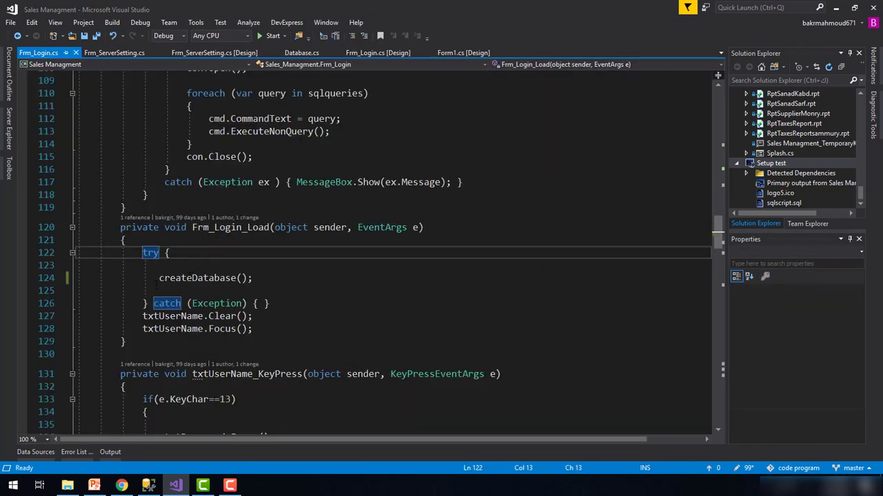
click(153, 278)
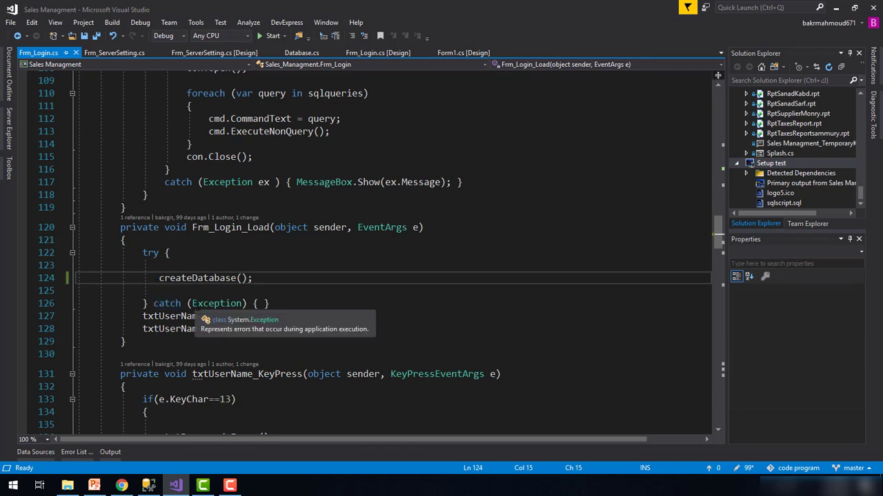
text(//)
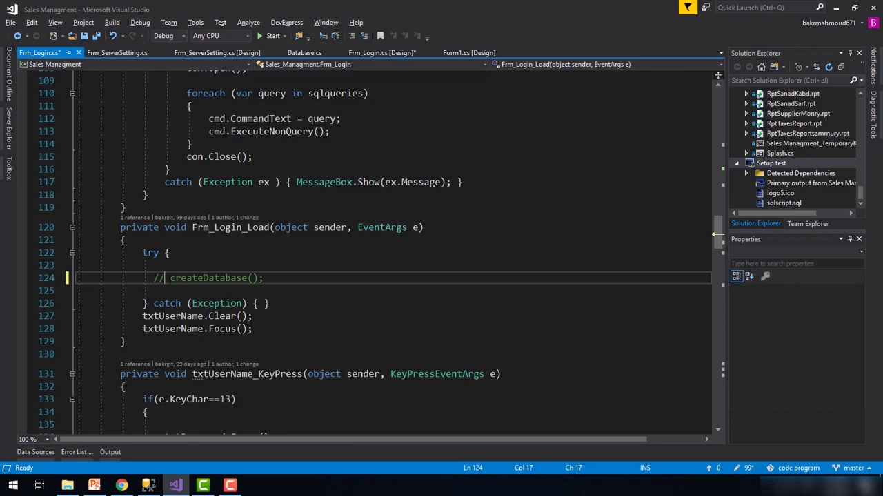
key(BackSpace)
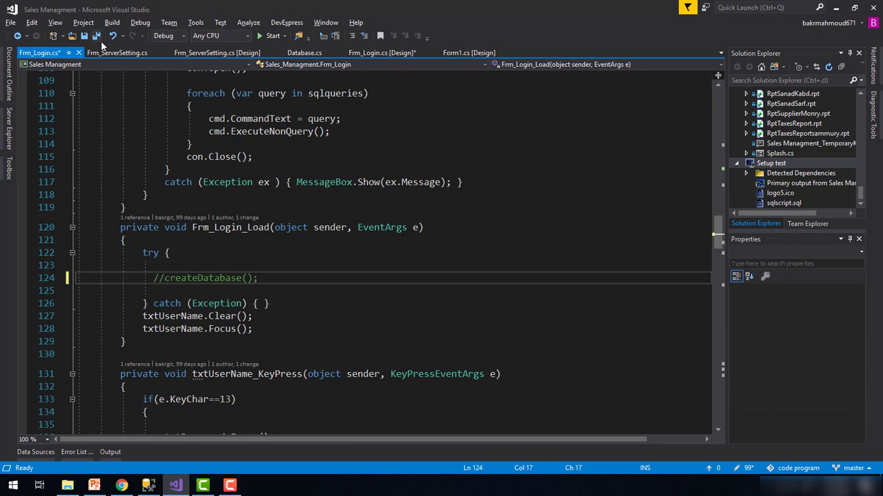
click(96, 35)
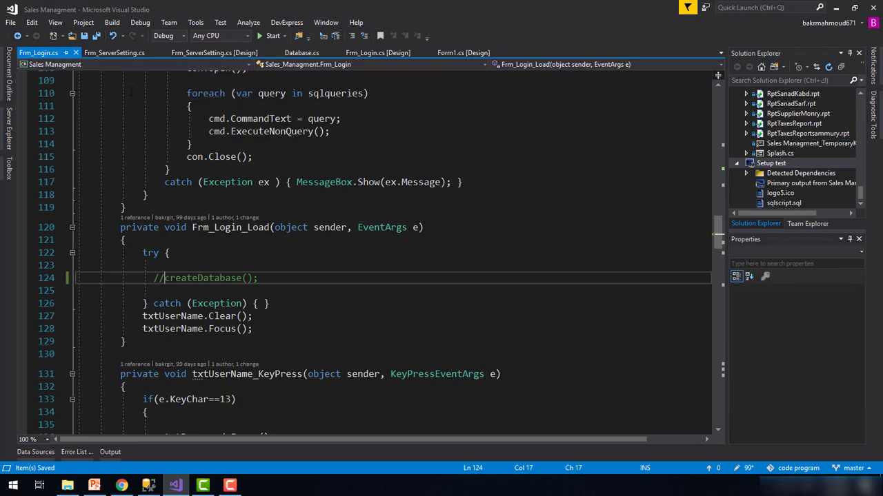
click(76, 52)
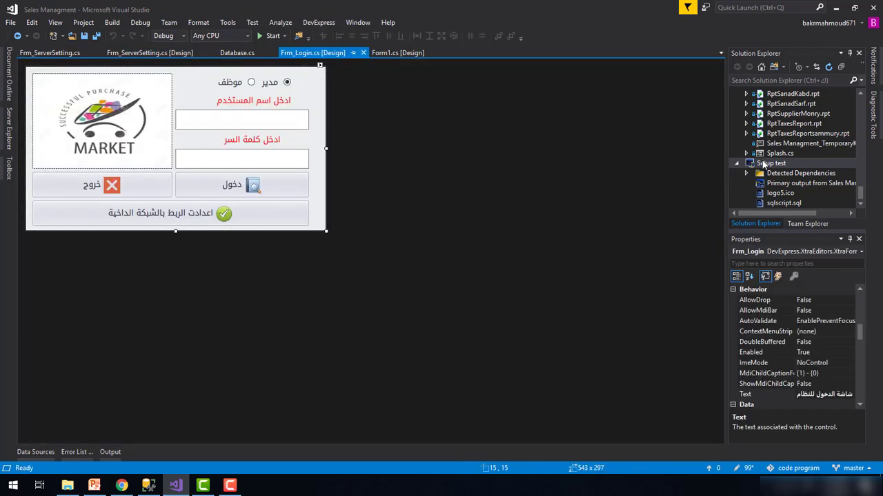
Build the Setup test installer project from Solution Explorer
right_click(763, 163)
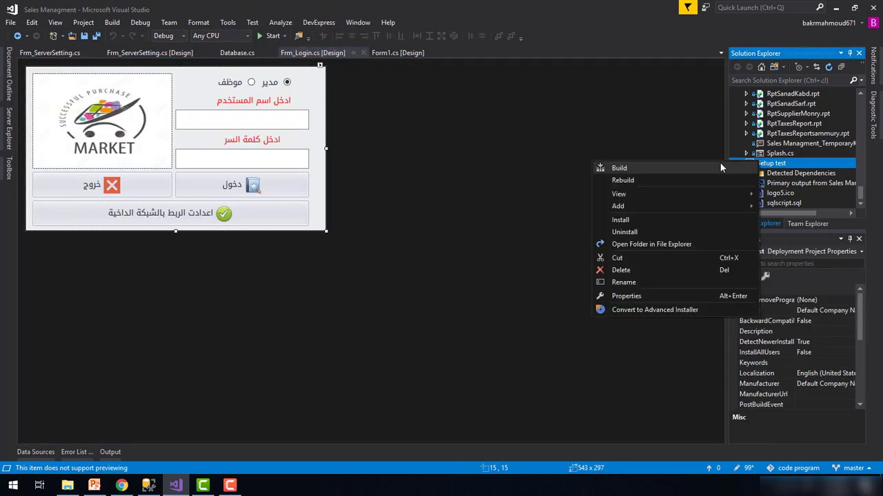
click(619, 168)
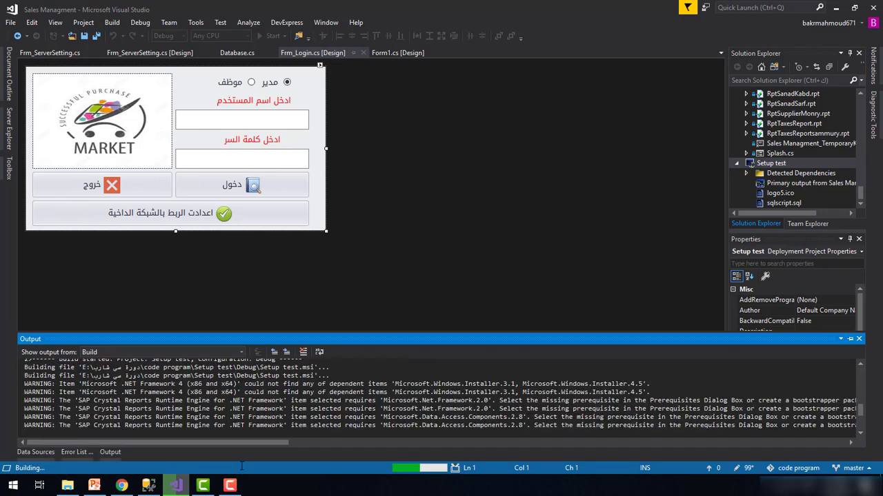
click(148, 485)
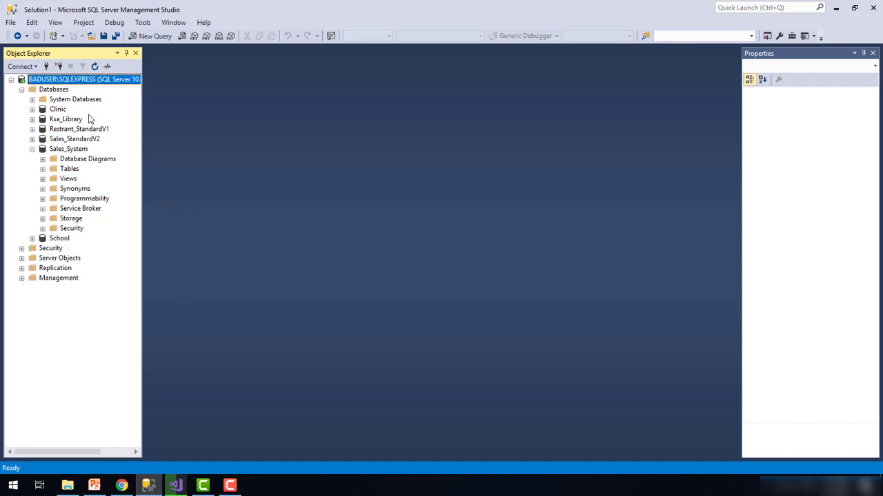
Expand Sales_System's Tables and open dbo.Stock with Edit Top 200 Rows
click(63, 170)
double_click(64, 173)
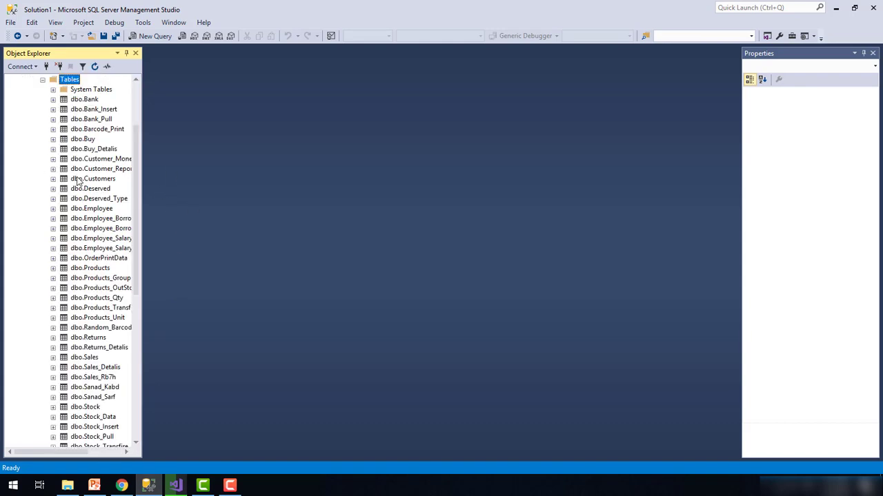
scroll(91, 171, up, 3)
scroll(126, 241, down, 5)
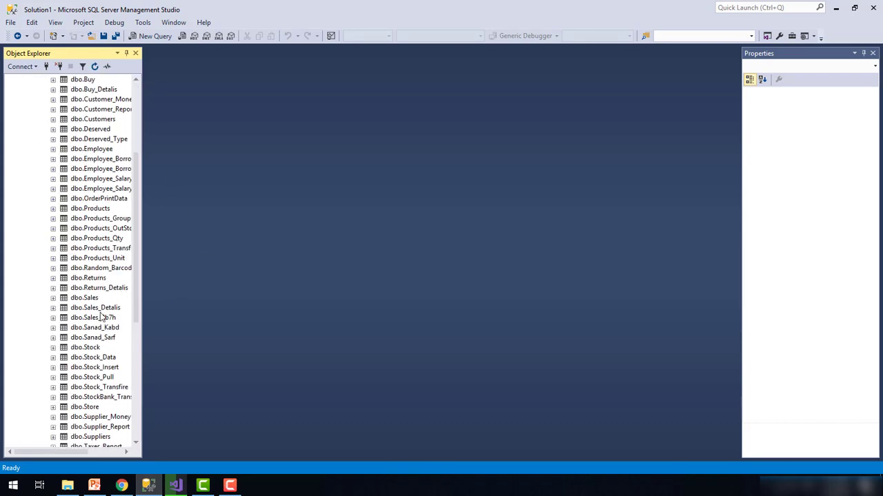
scroll(102, 319, down, 4)
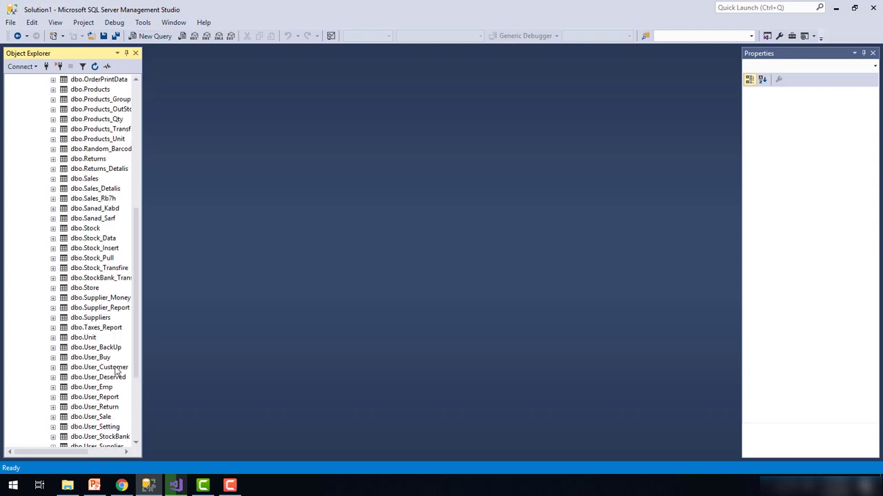
scroll(116, 373, down, 1)
scroll(116, 381, up, 1)
scroll(113, 296, up, 2)
scroll(109, 281, down, 4)
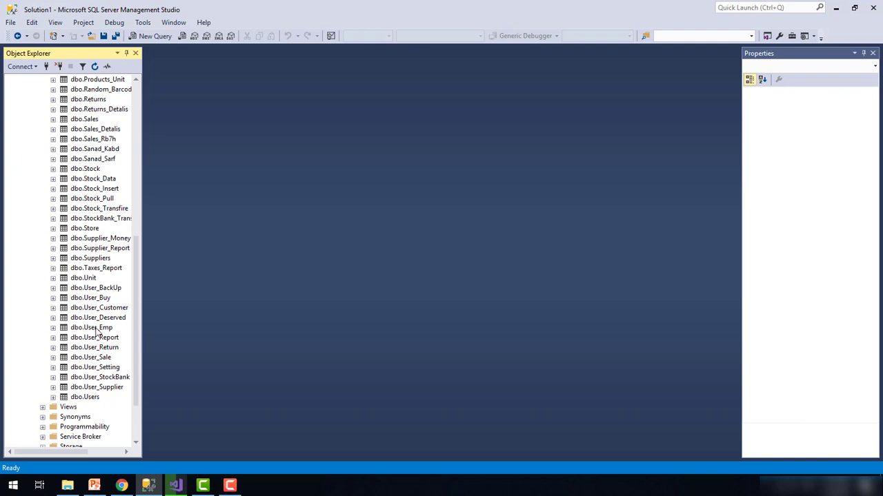
right_click(94, 168)
click(135, 210)
click(176, 485)
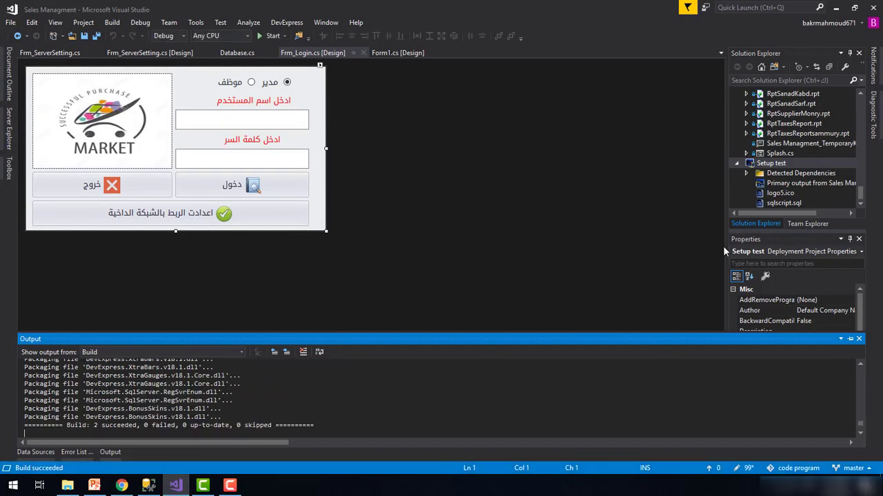
Open the Setup test project folder in File Explorer and go up to code program
right_click(765, 167)
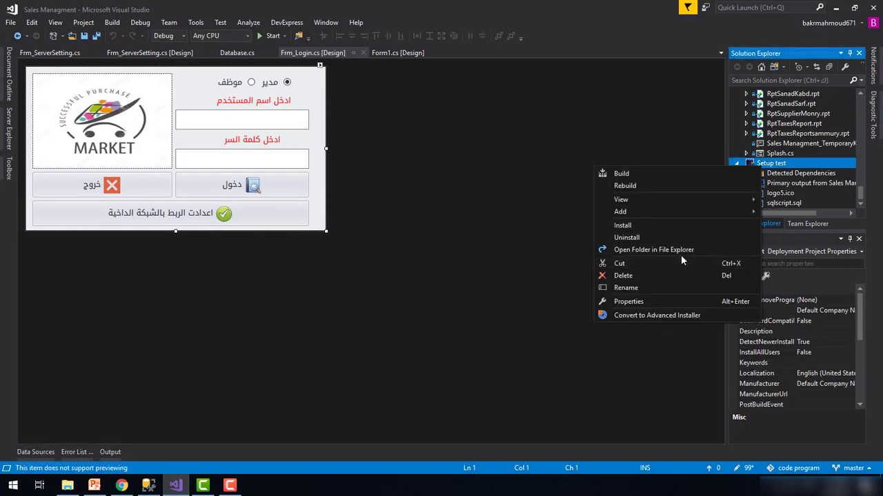
click(680, 251)
click(250, 87)
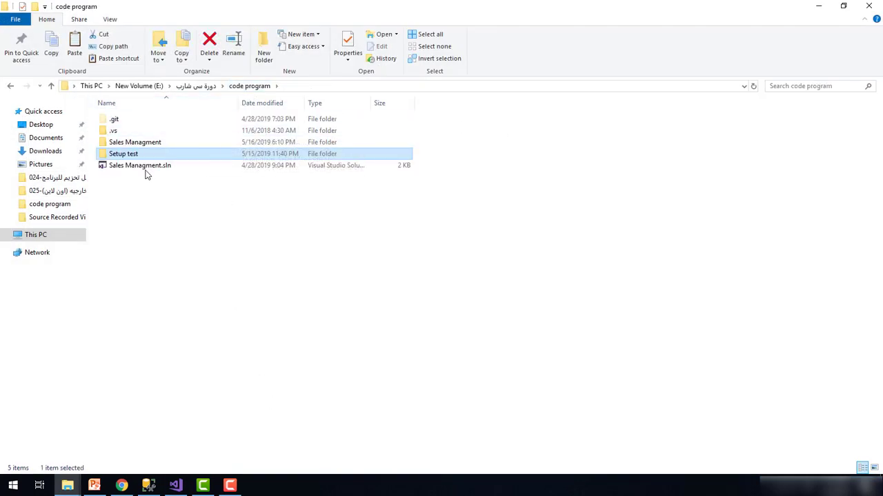
Switch windows from the taskbar to reach the Setup test folder in File Explorer
click(177, 485)
click(148, 485)
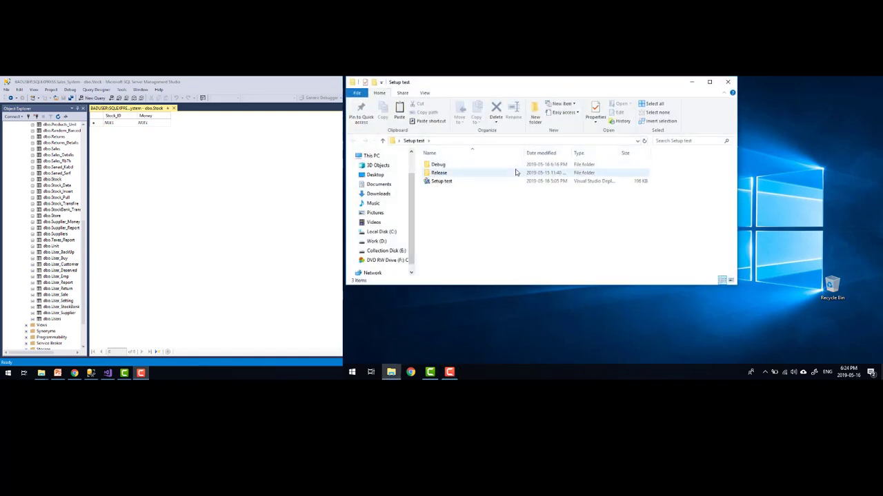
Install Setup test for Everyone from the Debug build, then launch the Sales Setup Test shortcut
double_click(469, 164)
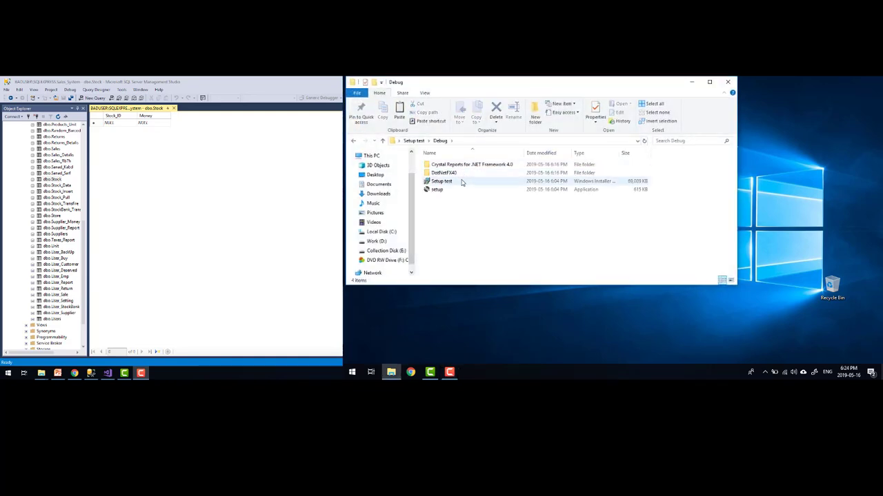
double_click(462, 182)
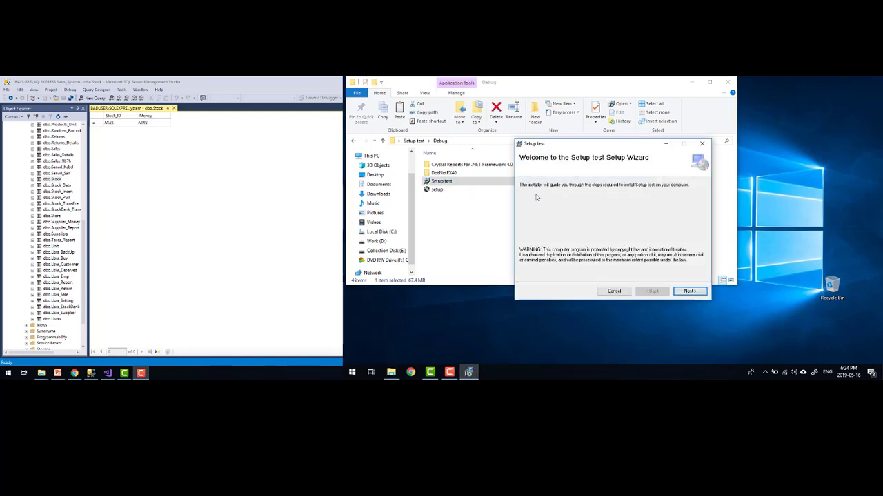
click(683, 293)
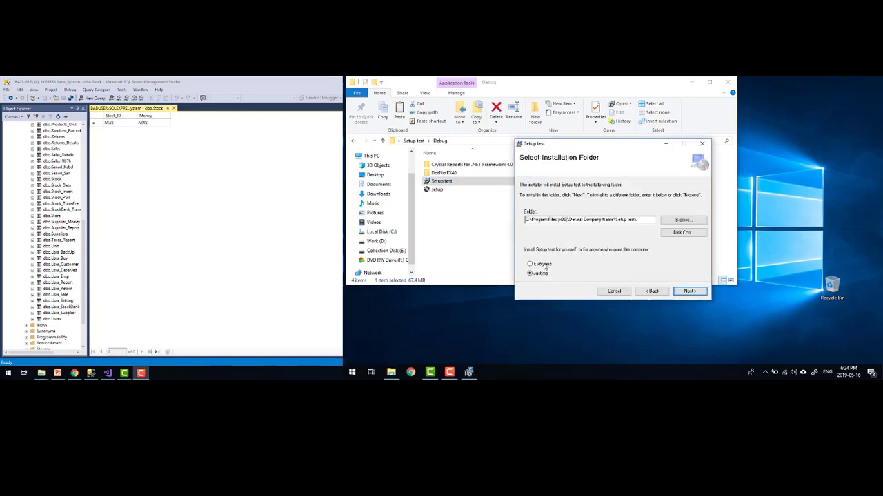
click(545, 264)
click(689, 291)
click(690, 291)
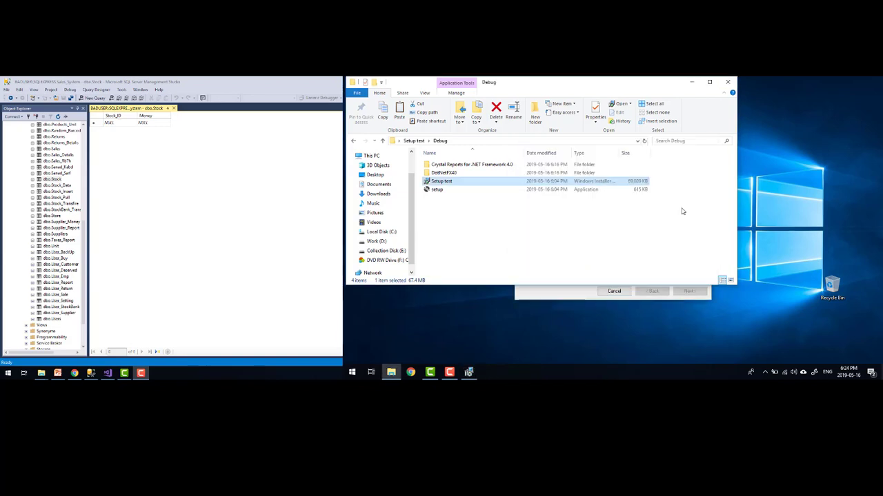
click(558, 296)
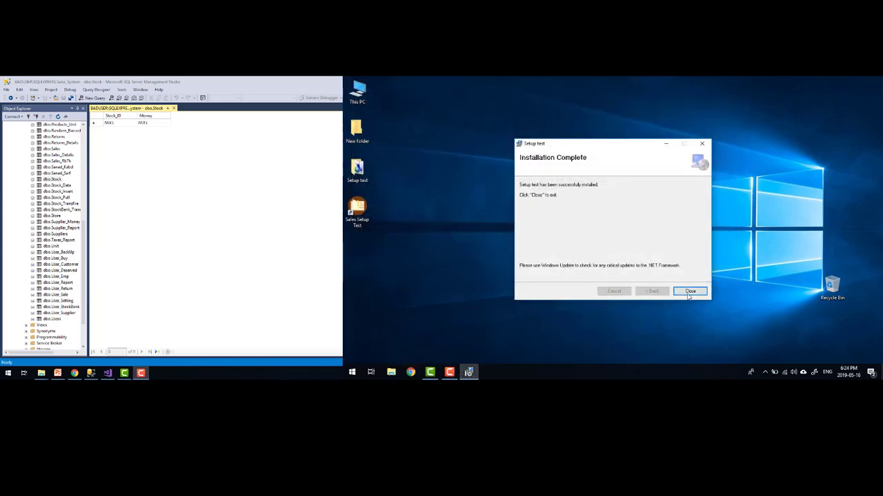
click(689, 292)
double_click(370, 217)
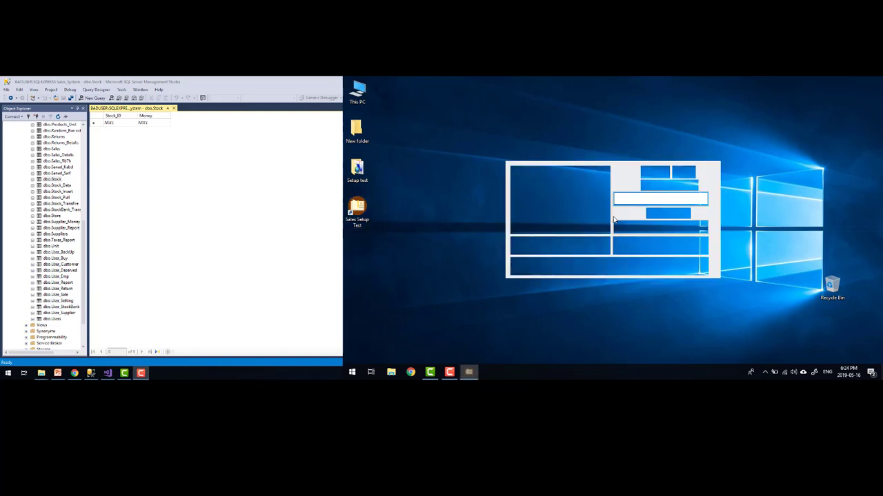
click(611, 267)
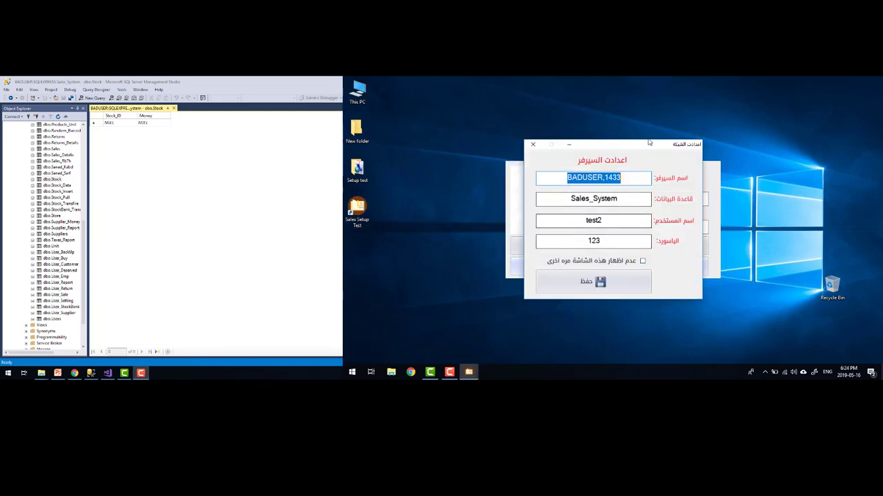
click(541, 180)
double_click(541, 179)
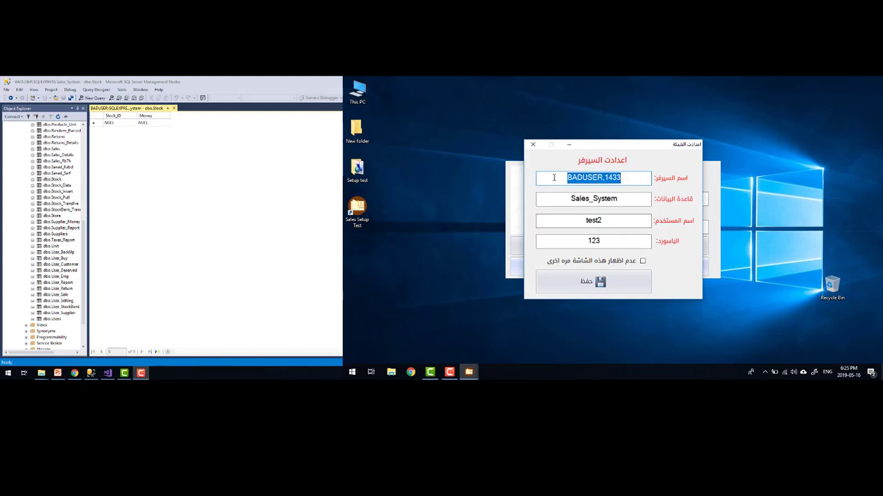
key(BackSpace)
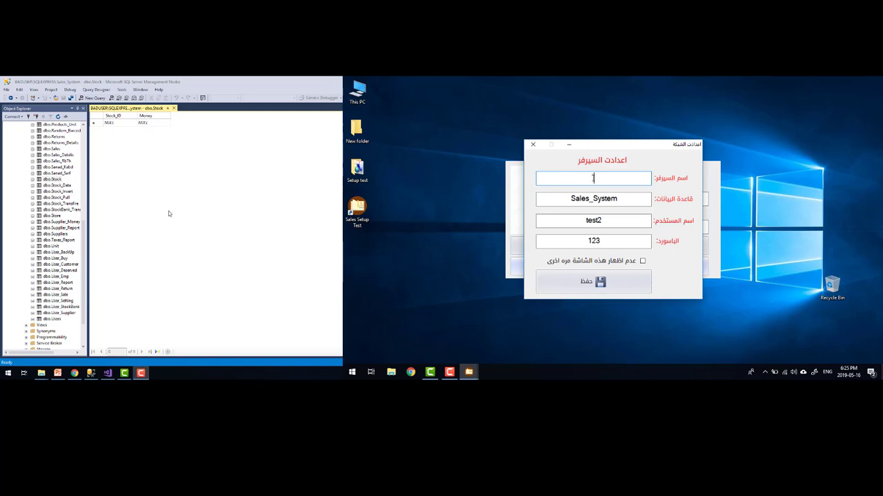
scroll(72, 174, up, 10)
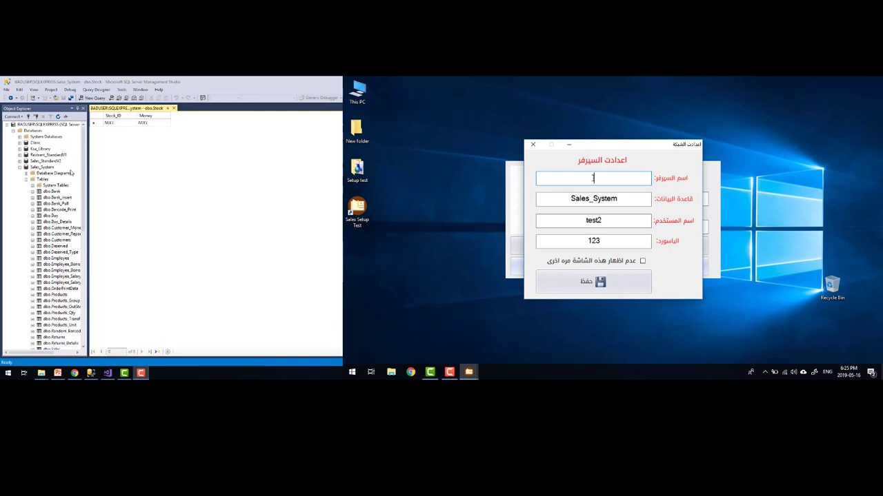
Disconnect the SQL Express server and reconnect with SQLEXPRESS removed from the server name
click(43, 125)
click(33, 117)
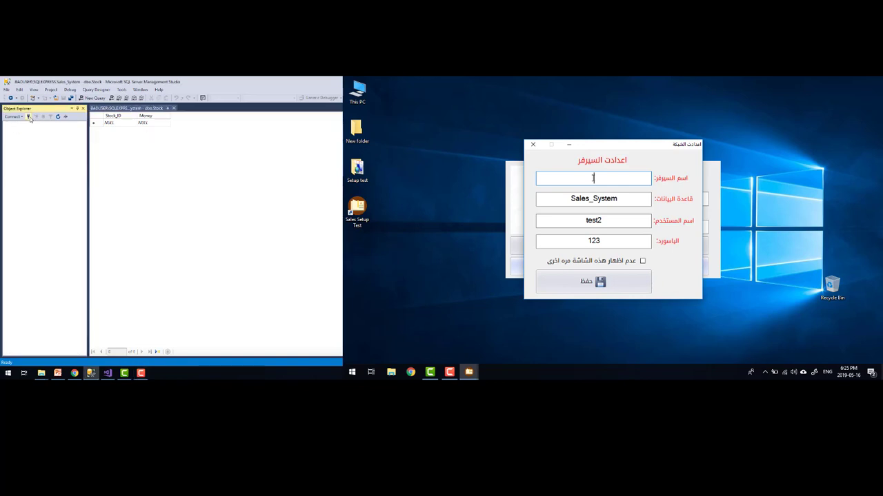
click(29, 117)
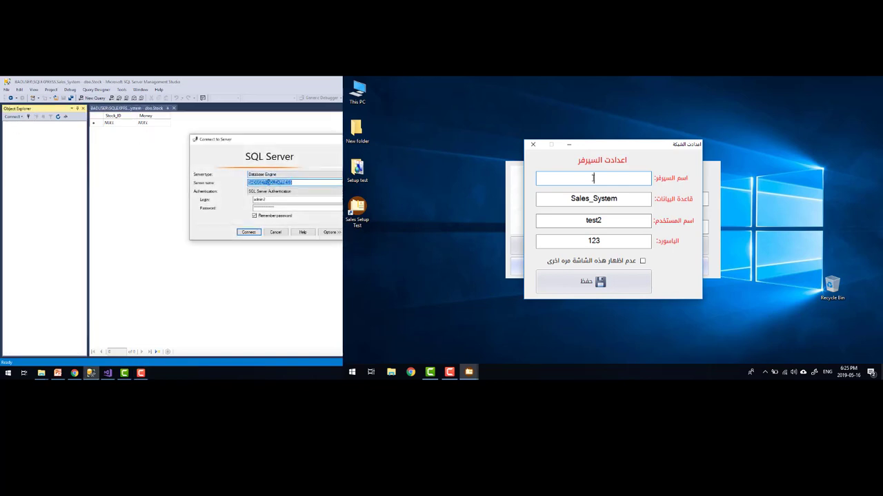
drag(293, 182, 268, 182)
click(268, 183)
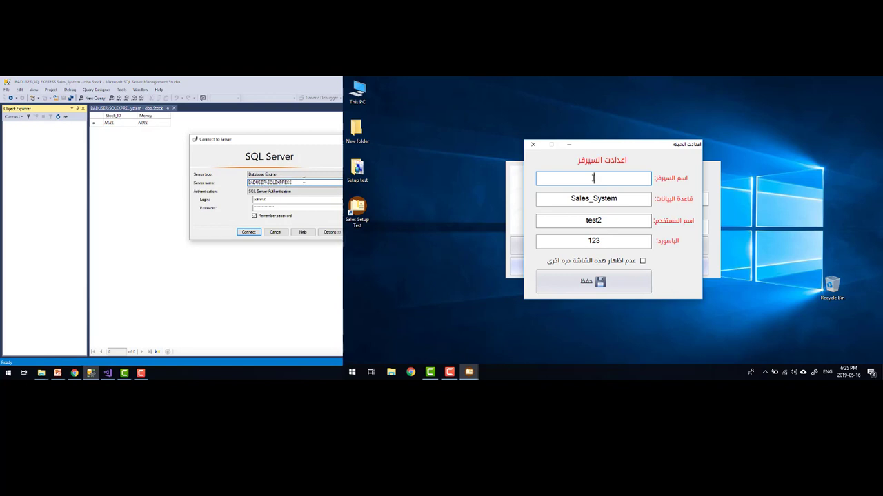
double_click(304, 181)
key(BackSpace)
Check the computer name BADUSER in This PC properties, then connect using SQL Server Authentication
click(7, 373)
text(thi)
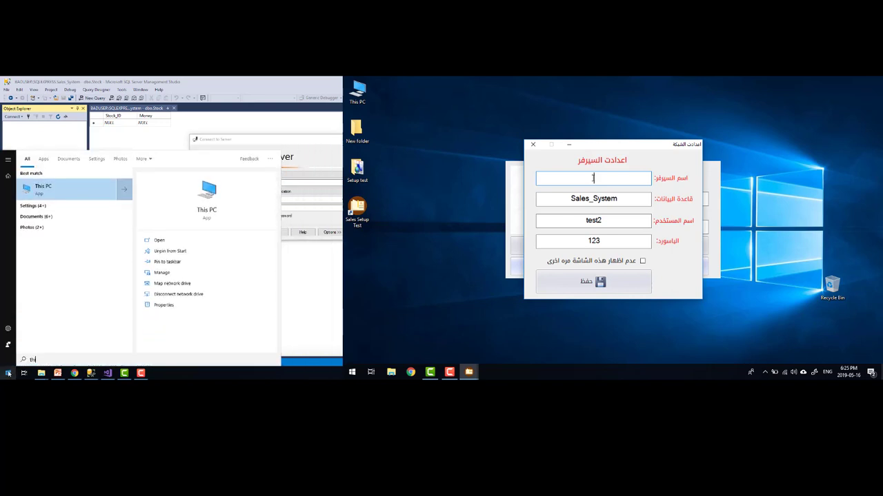
right_click(60, 198)
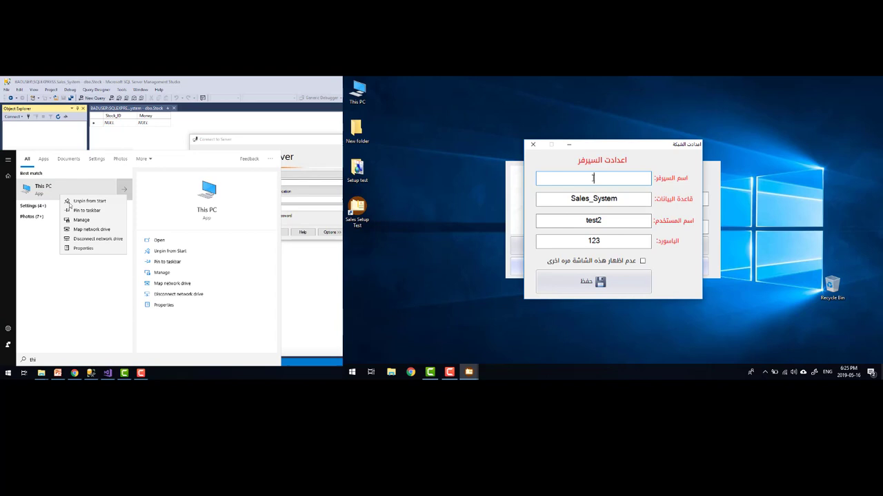
click(83, 248)
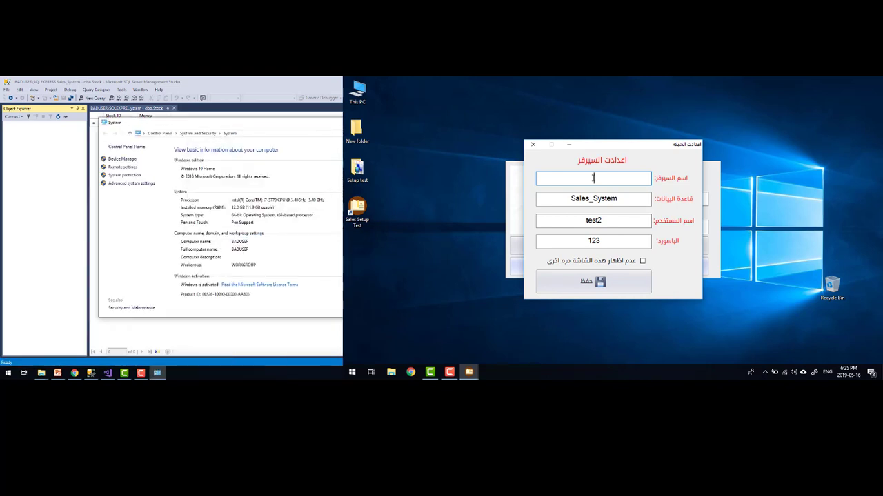
key(alt+F4)
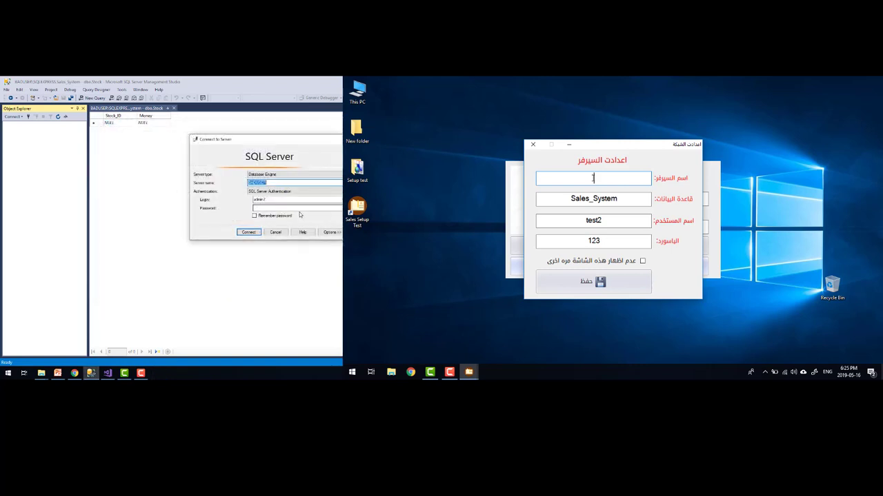
click(271, 200)
click(273, 208)
key(Return)
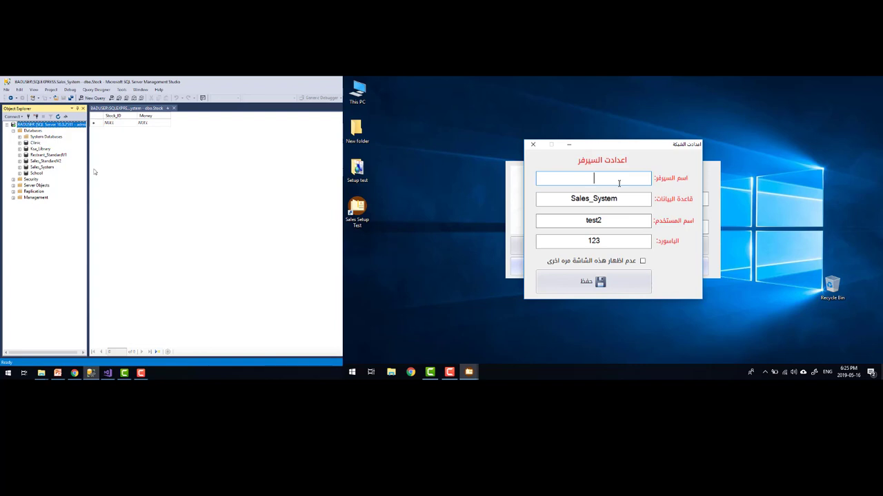
Save connection settings with server BADUSER, database Sales_System and user name admin
text(BADUSER)
double_click(619, 199)
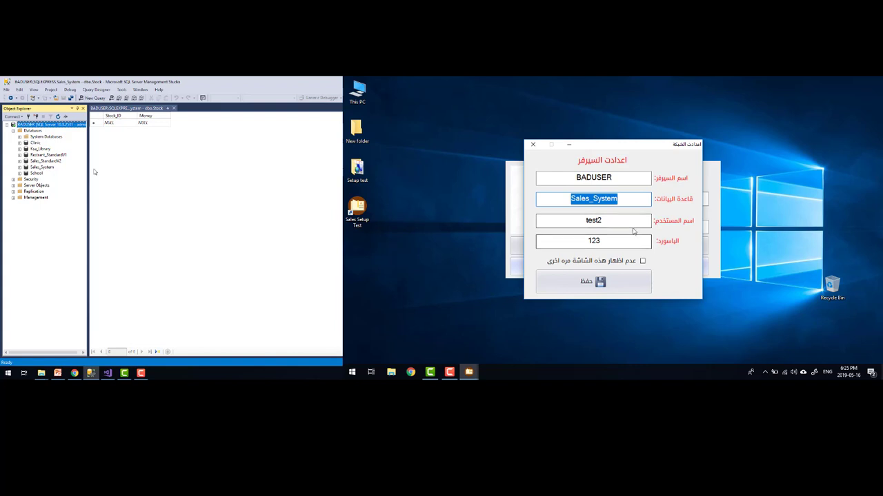
double_click(631, 224)
text(admin)
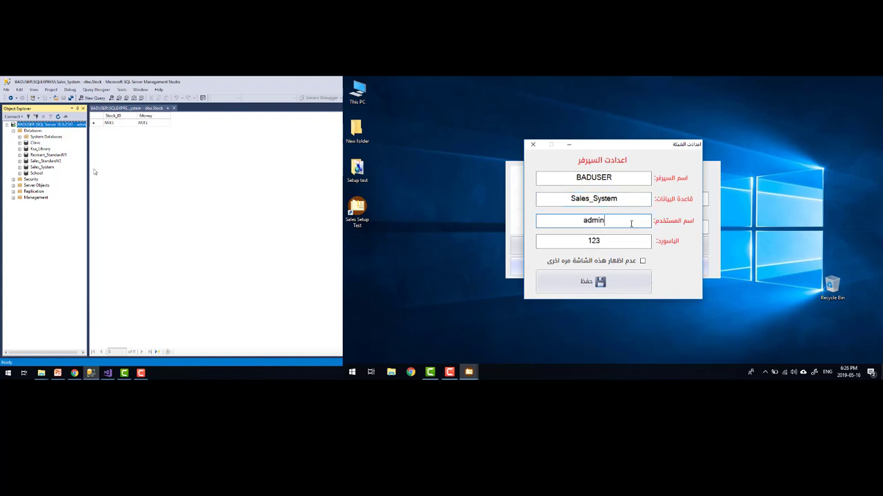
click(605, 274)
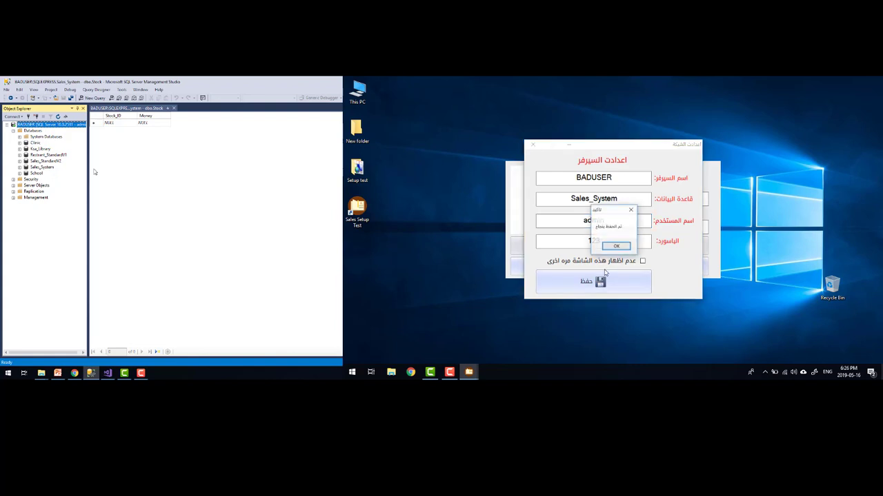
click(616, 246)
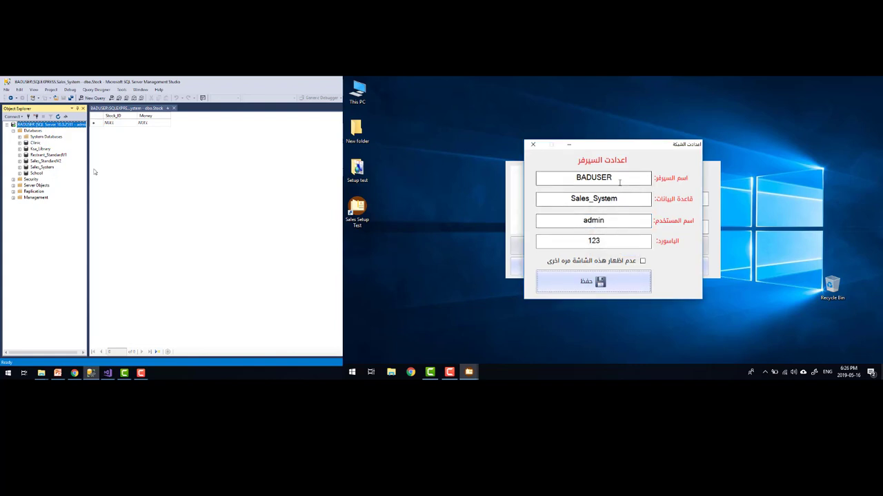
Append port 1433 to make the server BADUSER,1433 and save the settings again
click(571, 177)
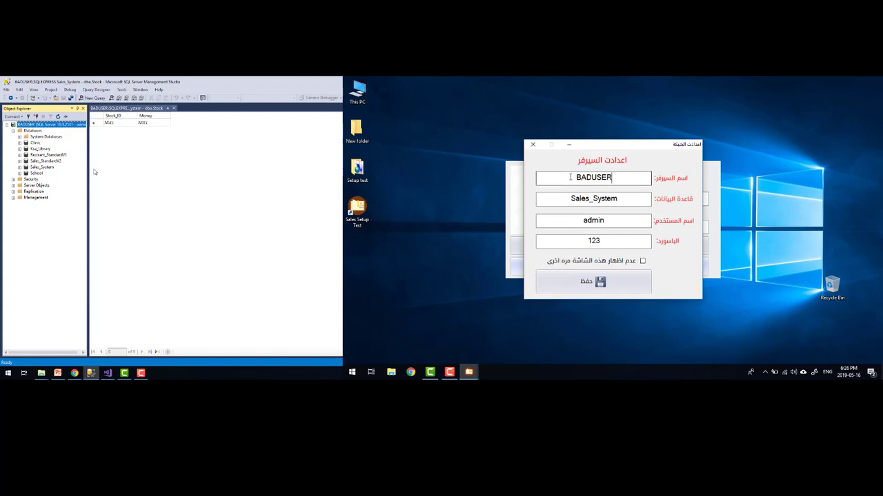
click(571, 177)
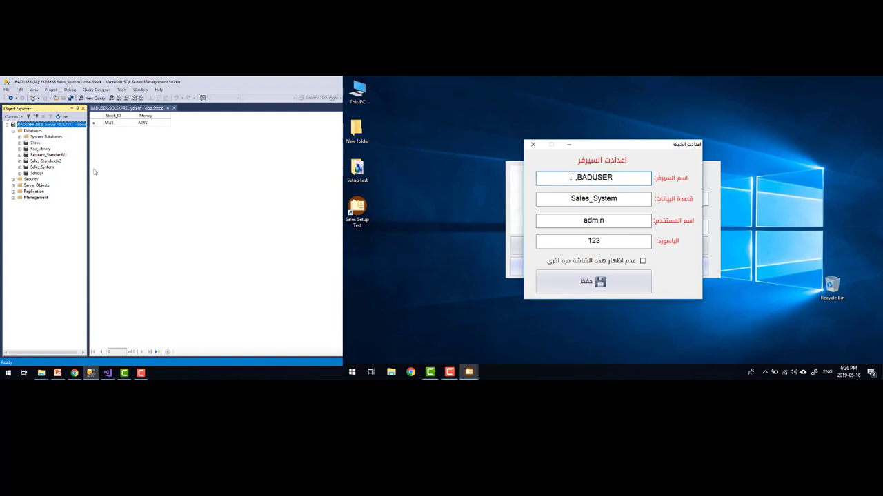
text(,1433)
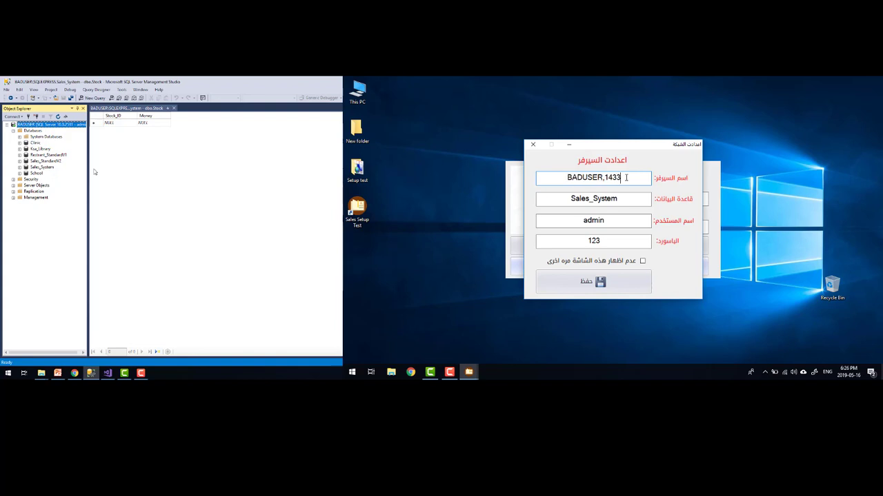
drag(622, 178, 583, 177)
double_click(591, 180)
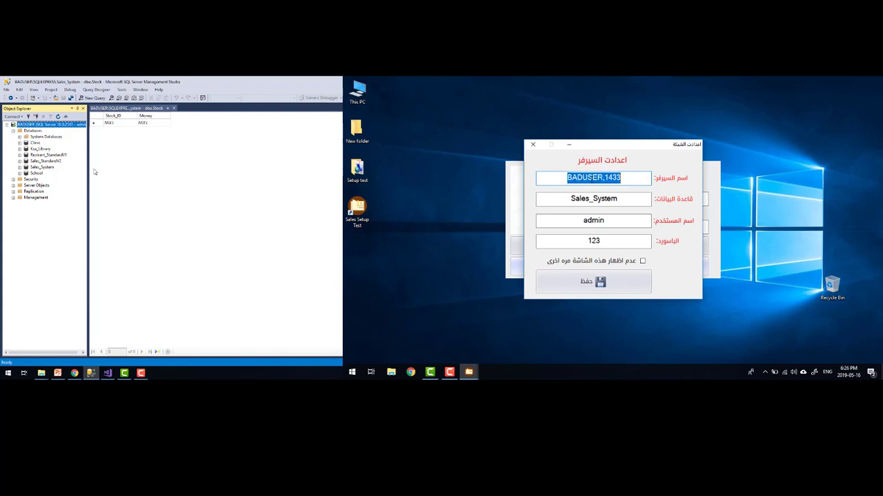
click(593, 179)
drag(604, 178, 618, 180)
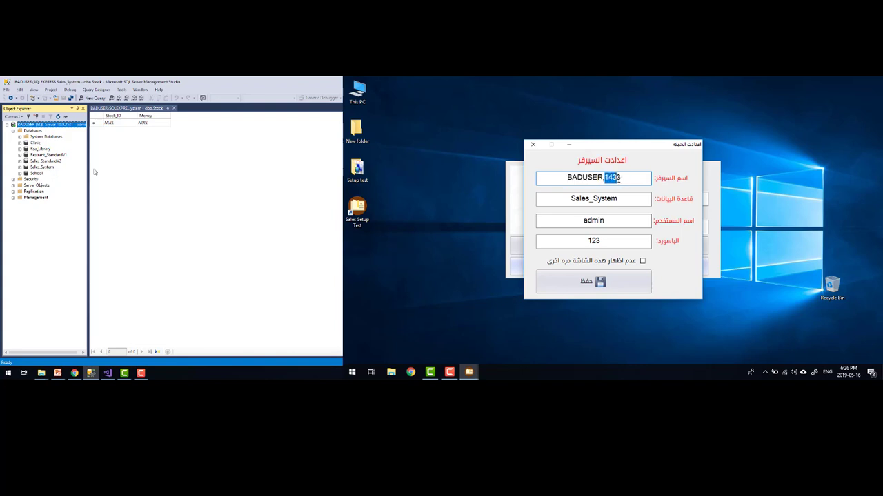
click(622, 178)
click(607, 283)
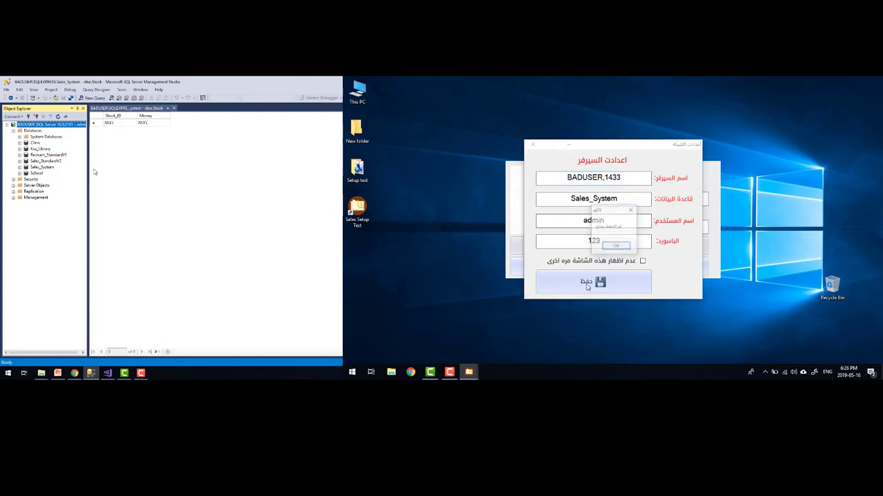
click(614, 246)
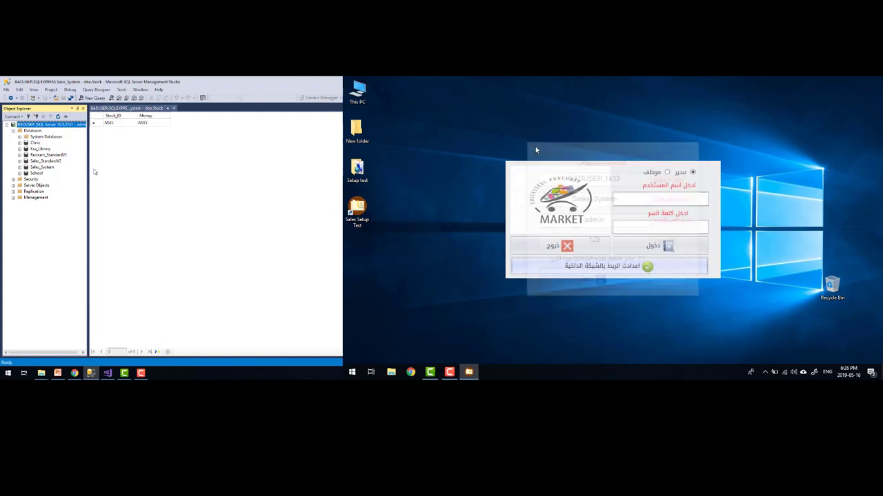
Log in with the username and password, then open the add-new-safe form under الخزنة والبنك
click(649, 198)
text(123)
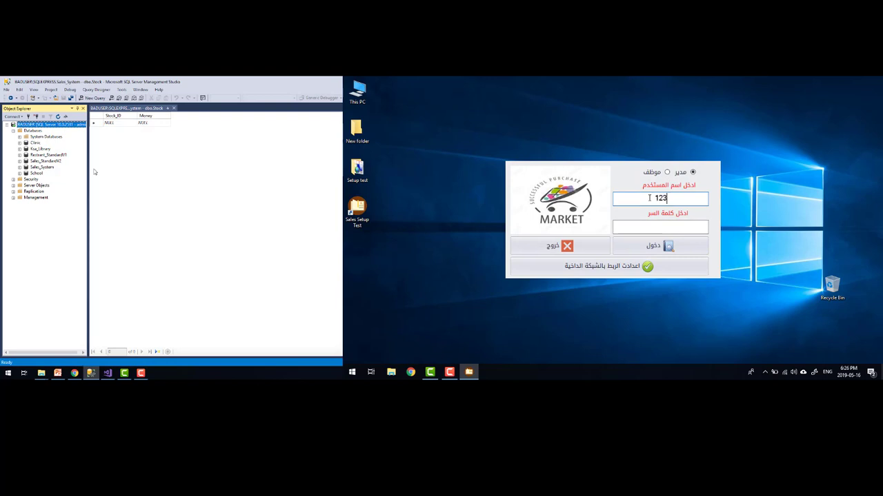
key(Tab)
text(123)
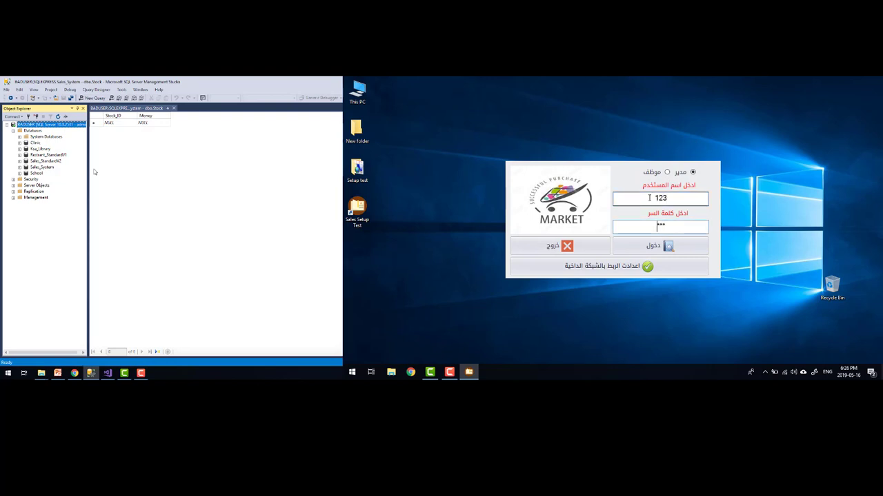
key(Return)
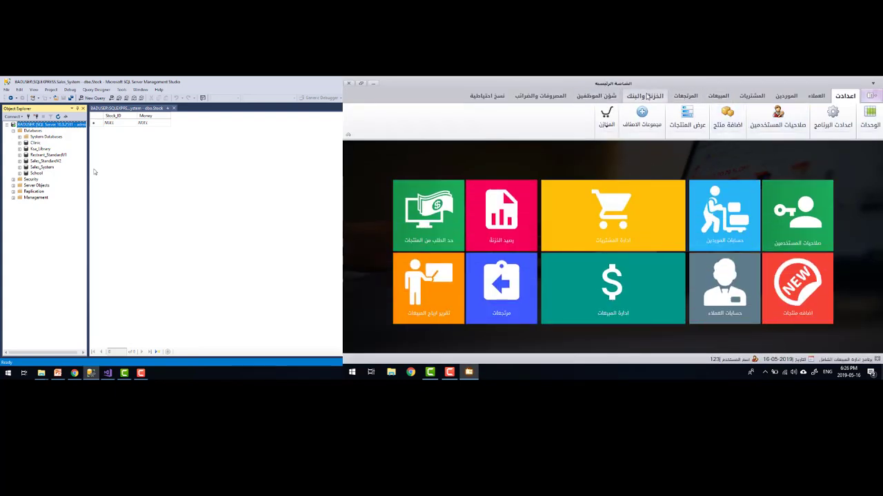
click(647, 96)
click(870, 123)
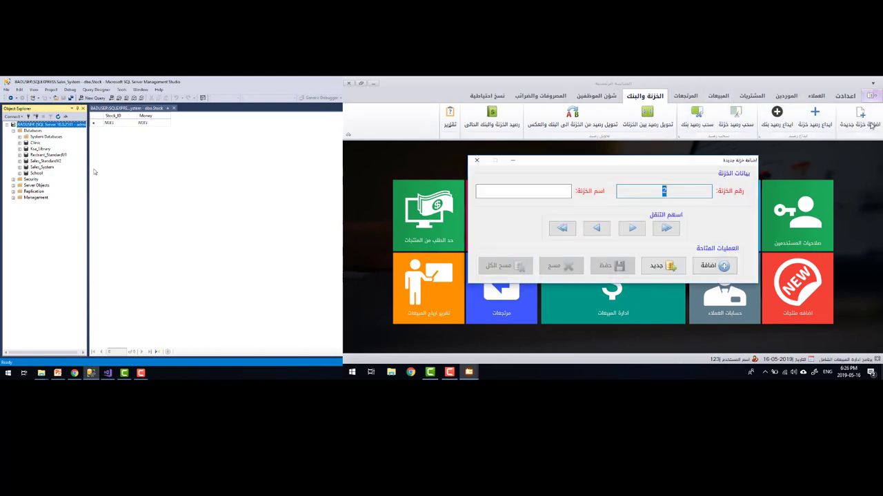
Close the old dbo.Stock grid and open dbo.Stock's top 200 rows under Sales_System > Tables
click(121, 123)
click(174, 108)
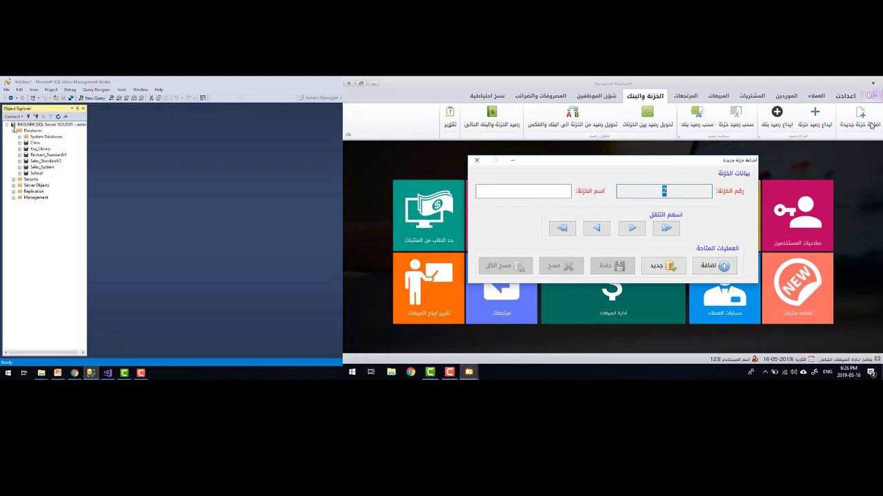
double_click(40, 167)
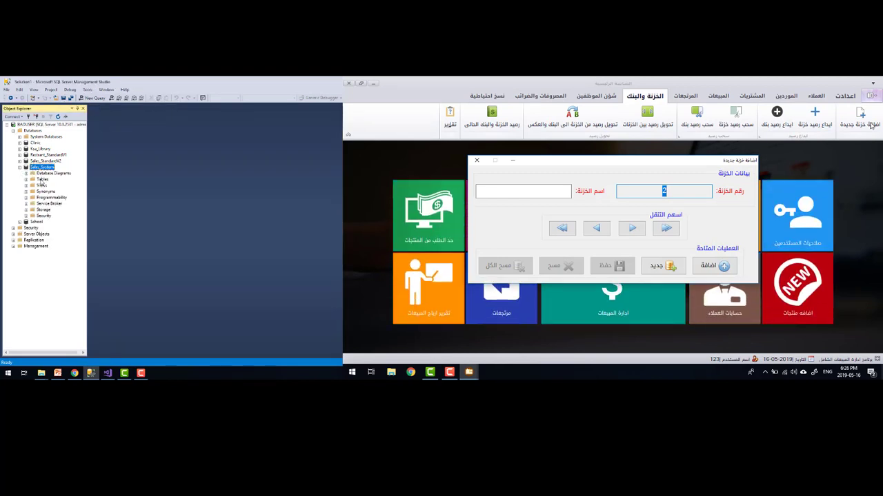
double_click(42, 178)
scroll(66, 253, down, 10)
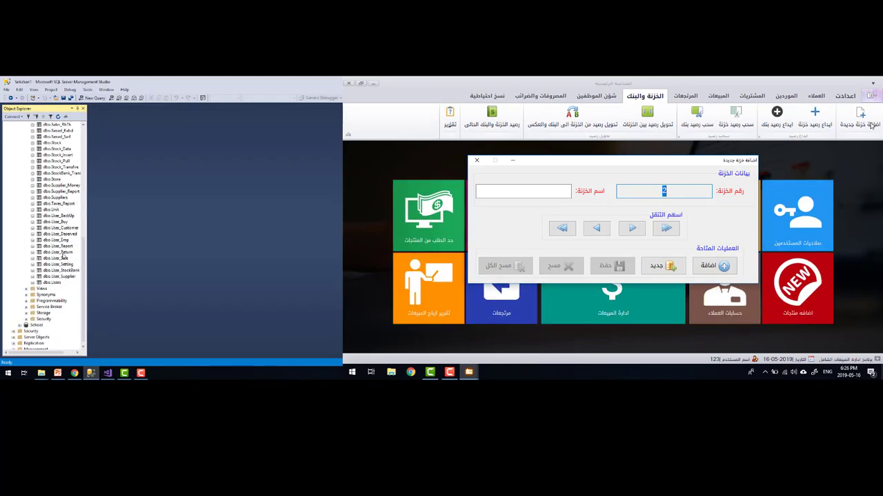
scroll(63, 254, up, 1)
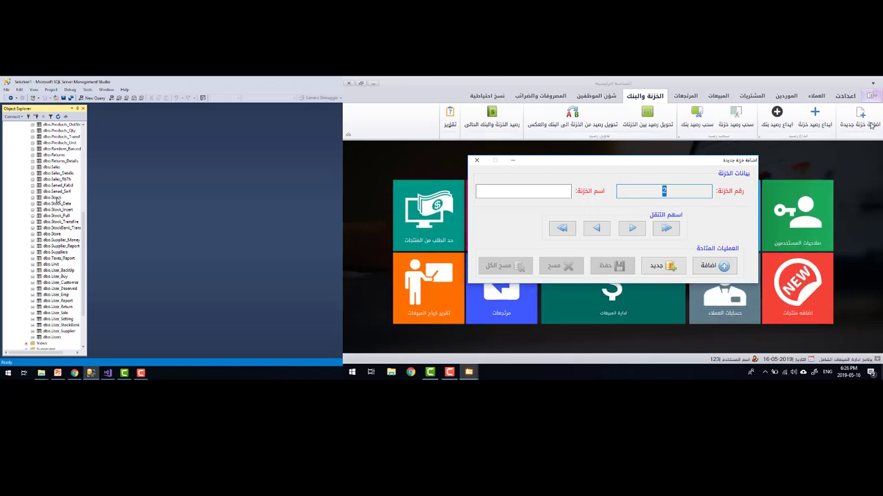
right_click(56, 198)
click(89, 223)
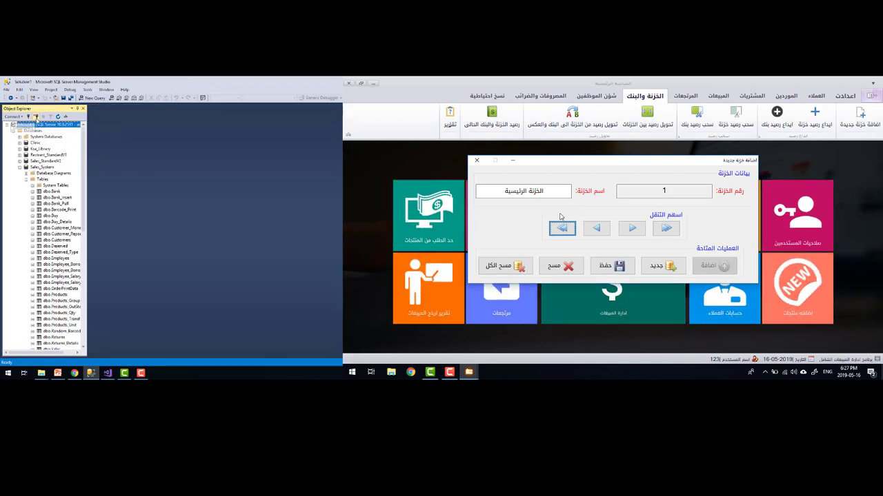
Reconnect to the server and reopen dbo.Stock with Edit Top 200 Rows
click(34, 116)
click(28, 116)
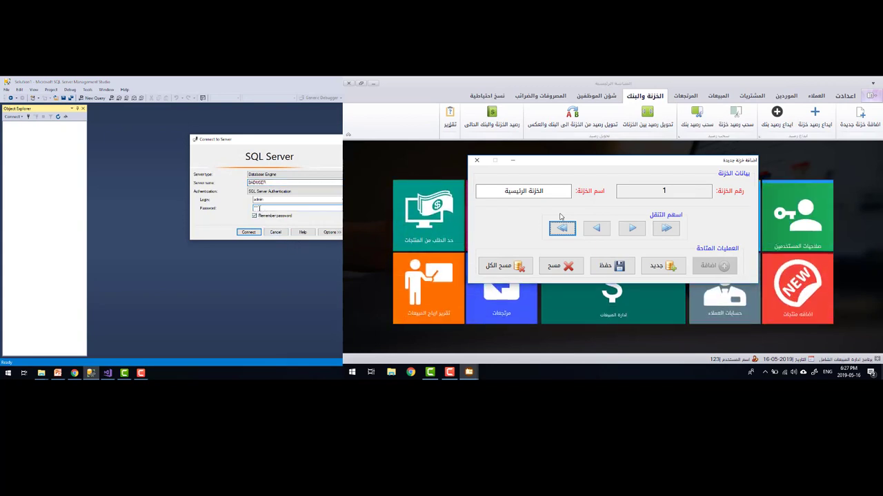
key(Return)
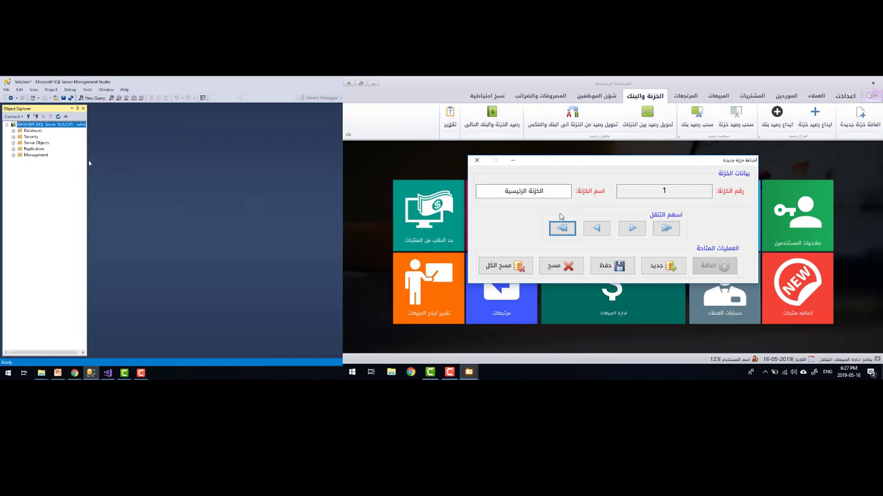
double_click(32, 130)
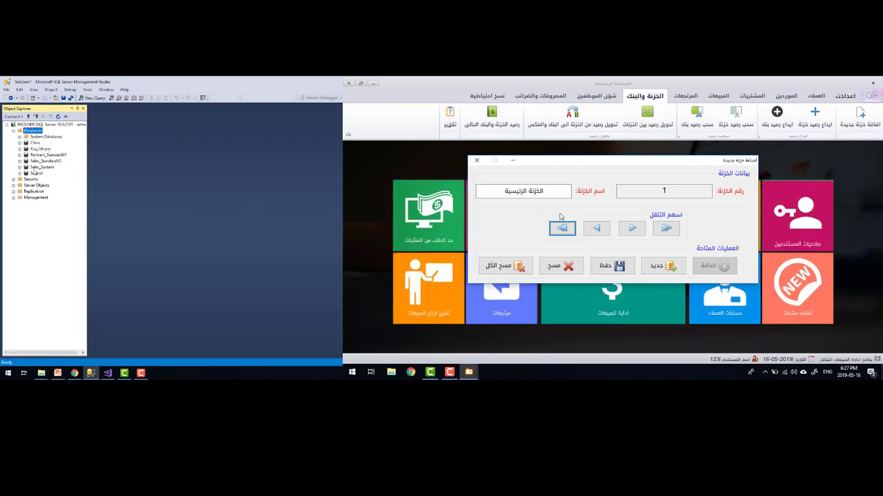
double_click(36, 167)
double_click(40, 179)
scroll(55, 234, down, 5)
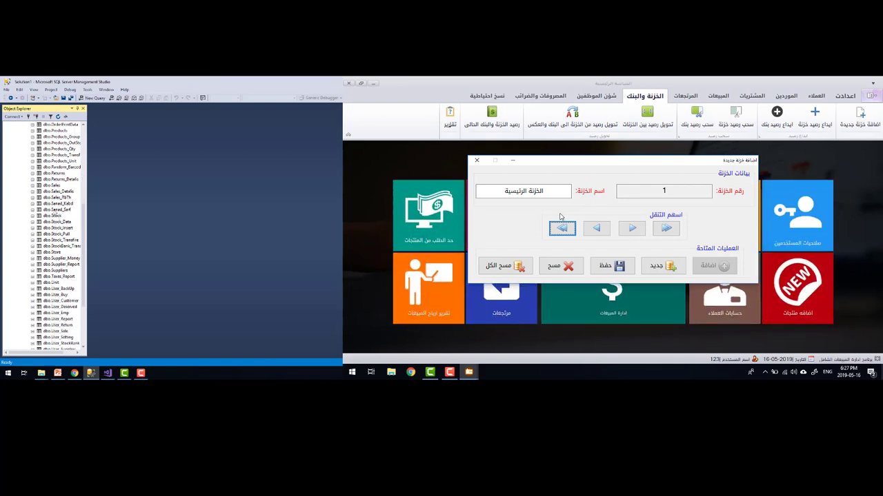
right_click(53, 216)
click(69, 242)
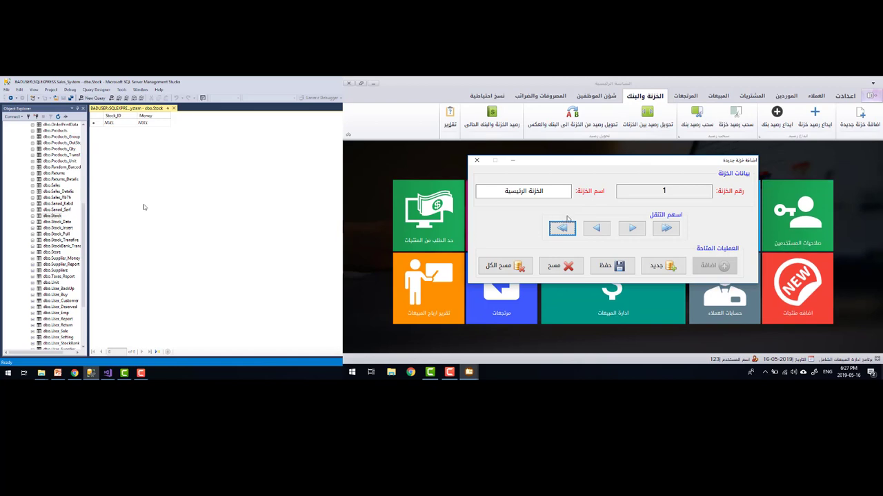
Add a new treasury named خزنة 2 and dismiss the success message
click(666, 266)
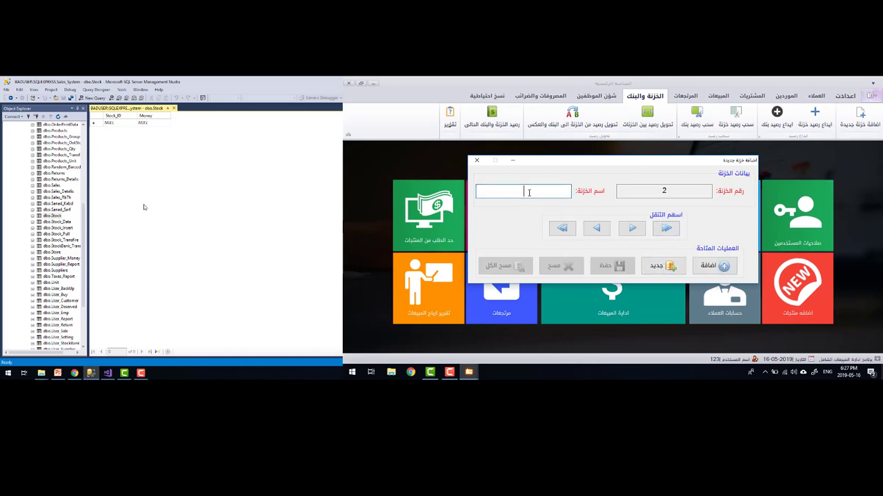
text(h)
key(BackSpace)
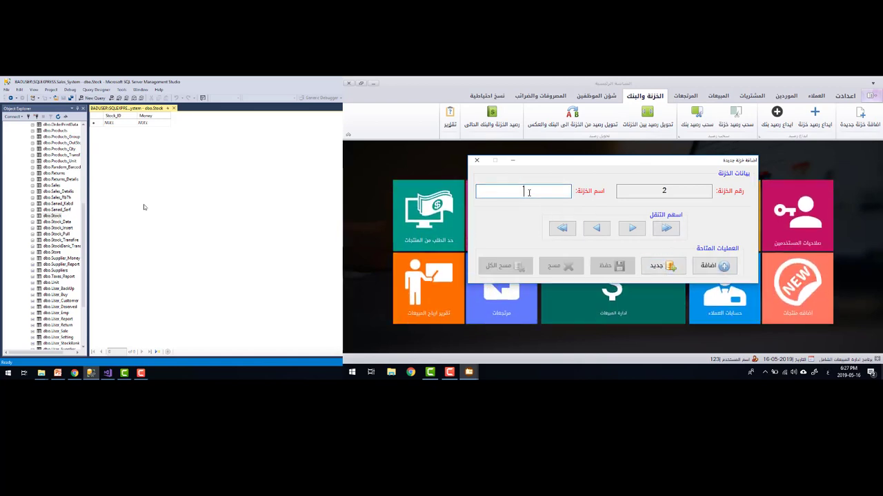
text(خزنة 2)
click(701, 264)
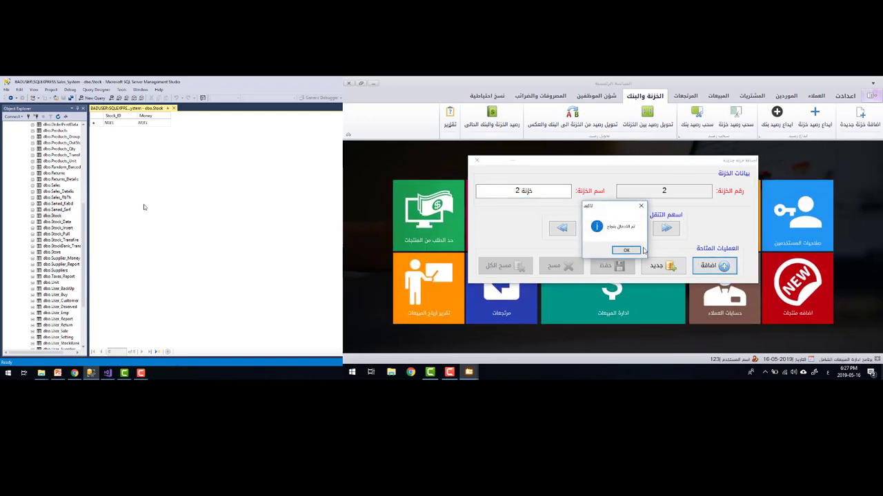
click(624, 250)
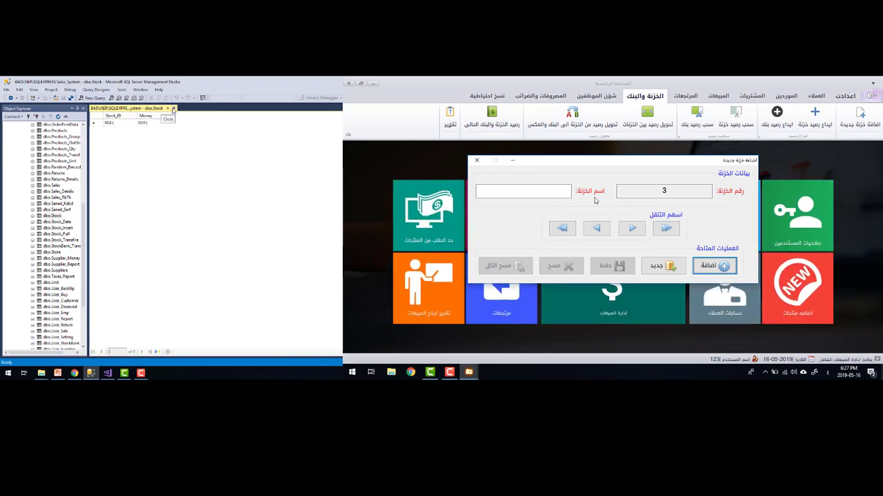
Open dbo.Stock_Data's rows in SSMS to verify خزنة 2 was saved
click(173, 108)
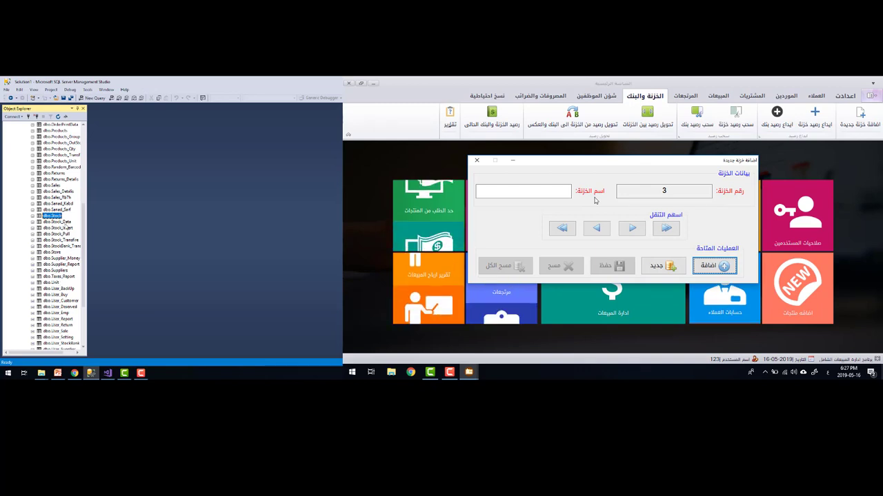
right_click(68, 222)
click(84, 247)
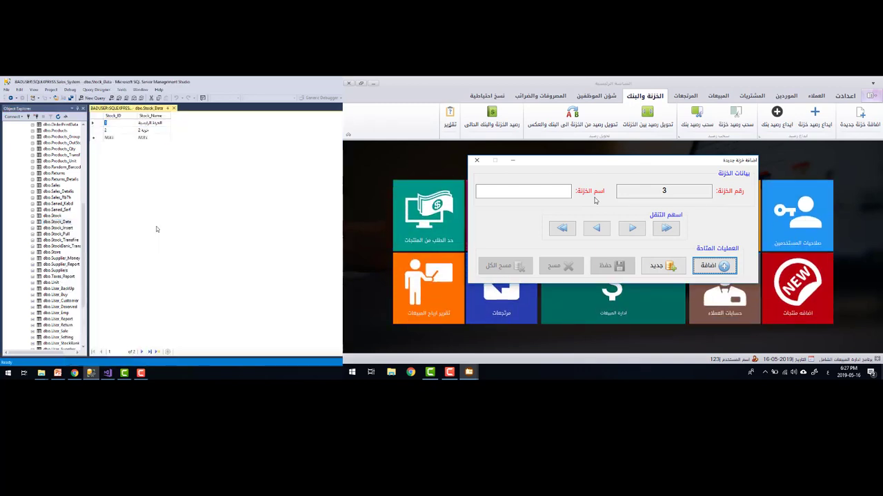
click(153, 129)
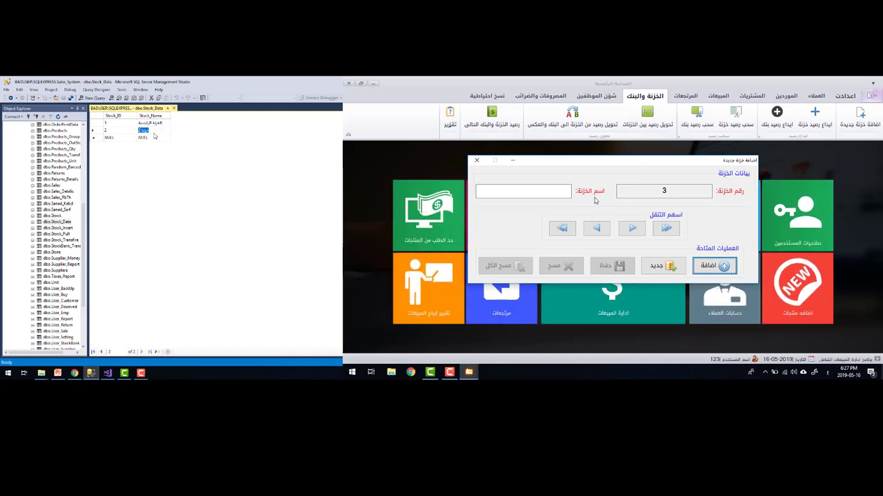
Add treasury خزنة 3, dismiss the success message, and close the Stock_Data view
click(552, 194)
text(خ)
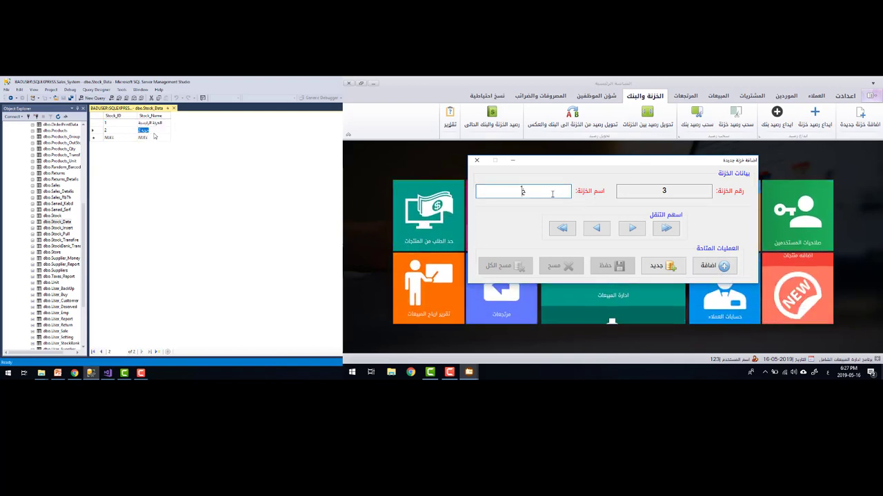
text(زنة 3)
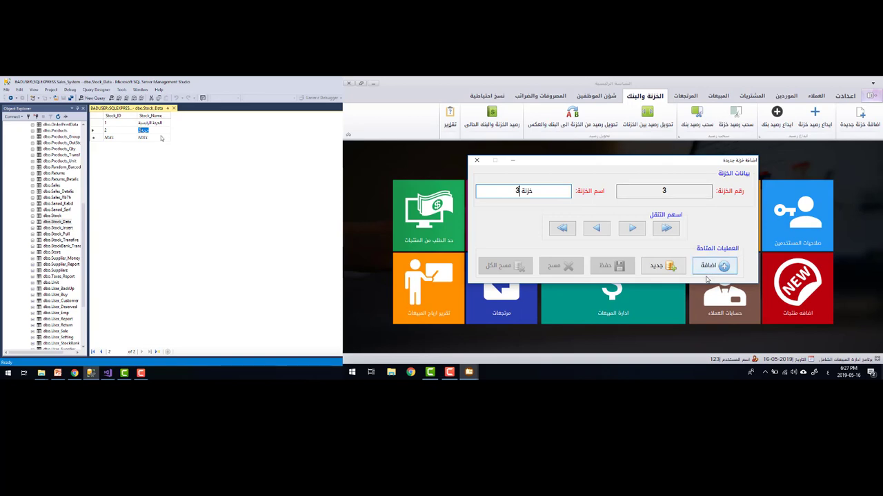
click(710, 269)
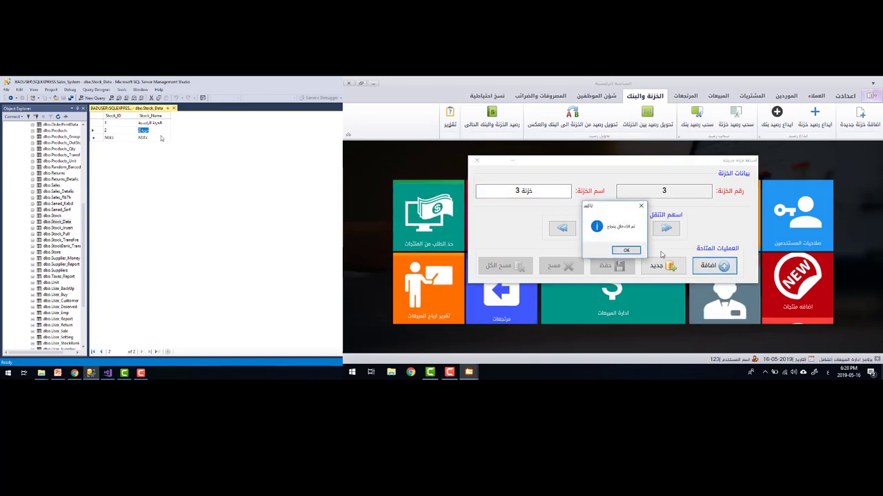
click(621, 251)
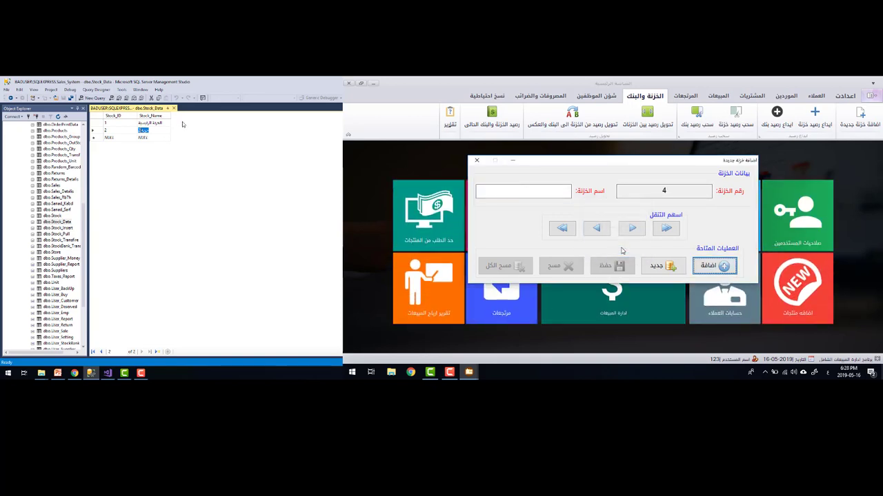
click(174, 108)
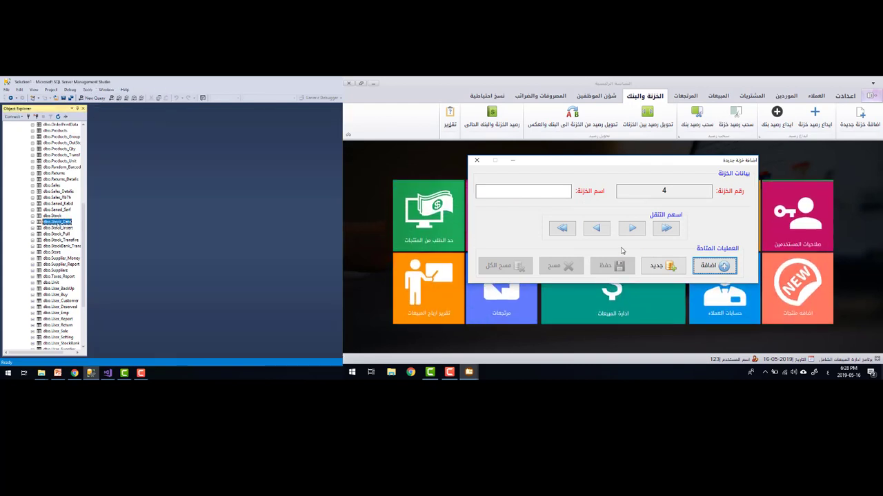
Refresh the Stock_Data rows to check the newly added خزنة 3 row
right_click(66, 221)
click(82, 247)
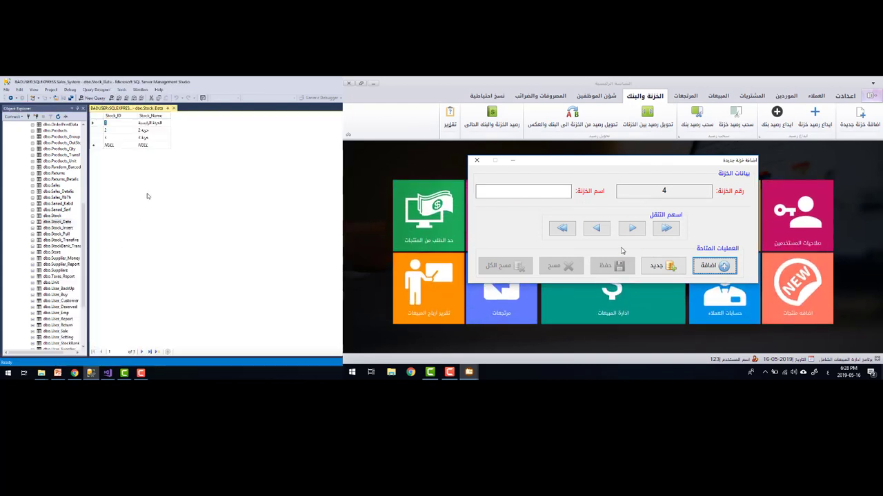
click(117, 139)
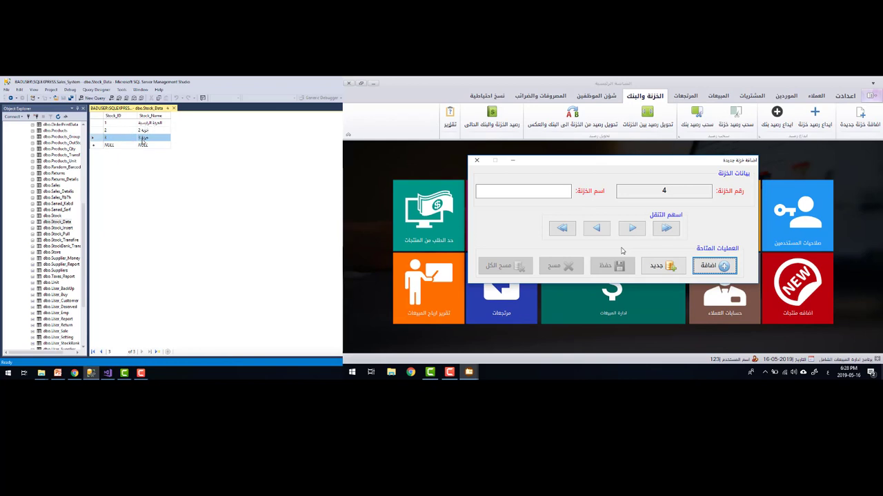
Delete treasury record 1, the main treasury, and confirm the deletion
click(562, 228)
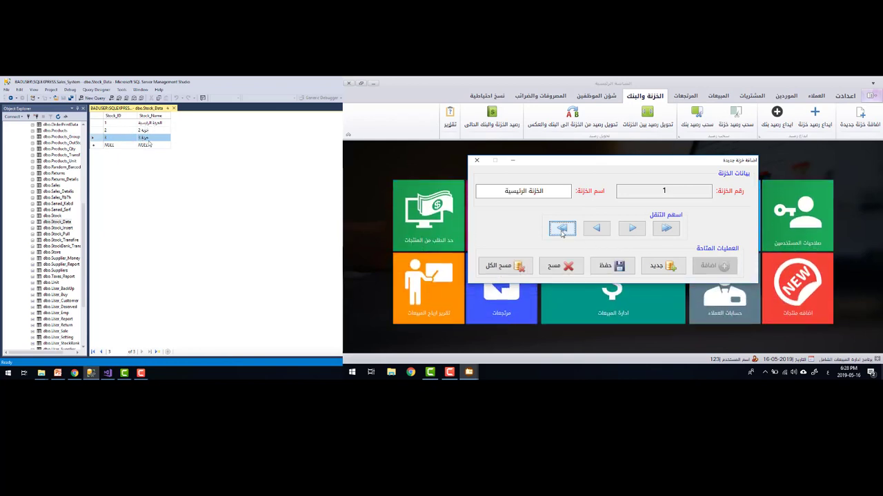
click(630, 228)
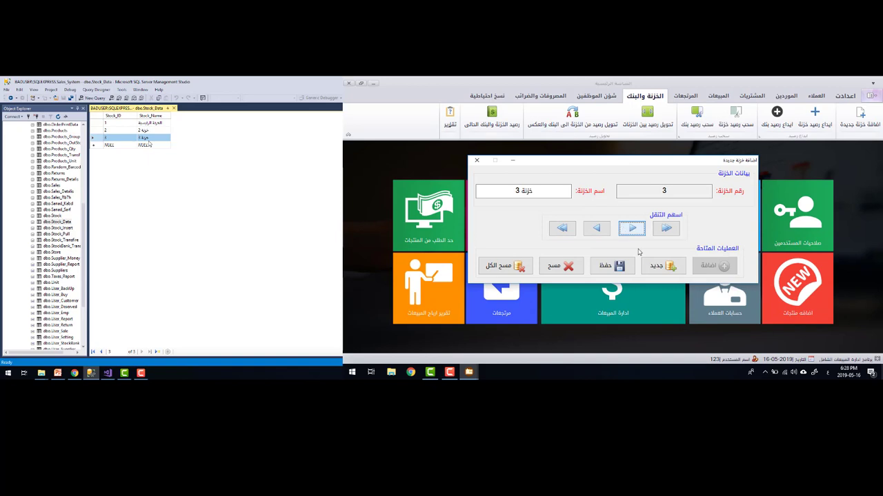
click(562, 228)
click(558, 265)
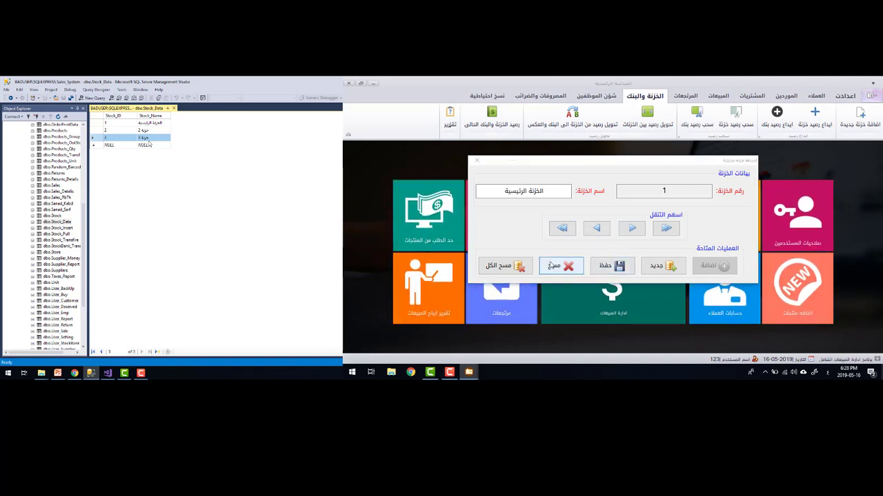
click(610, 249)
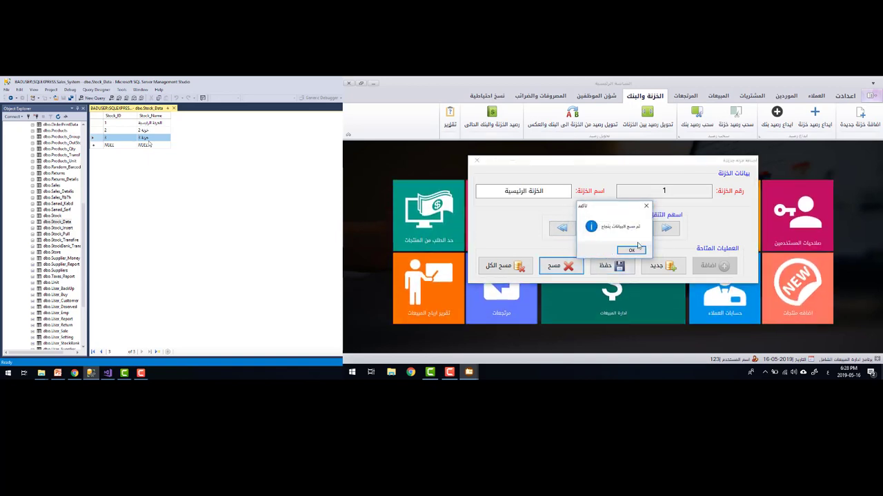
click(632, 251)
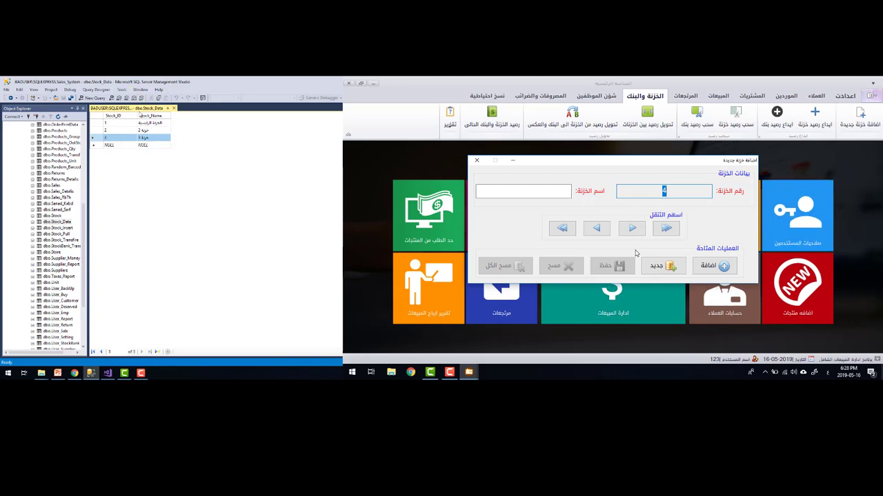
Reopen the Stock_Data rows to confirm only خزنة 2 and خزنة 3 remain
click(175, 109)
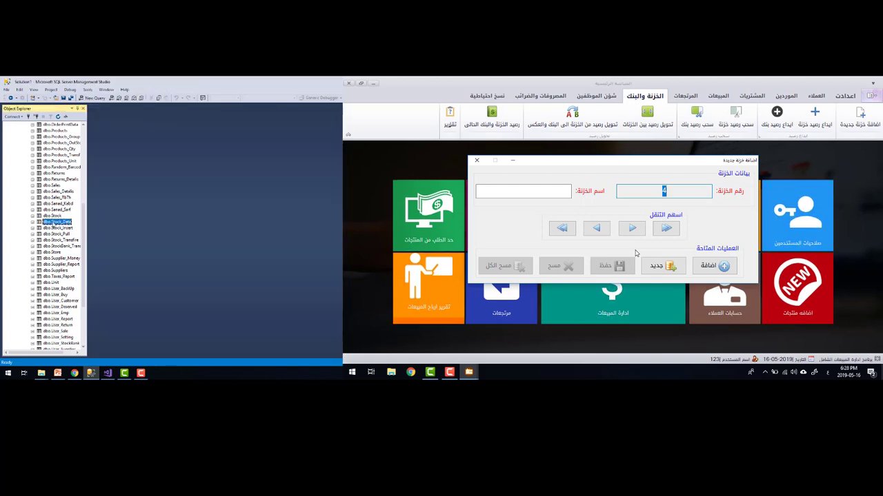
right_click(54, 222)
click(79, 246)
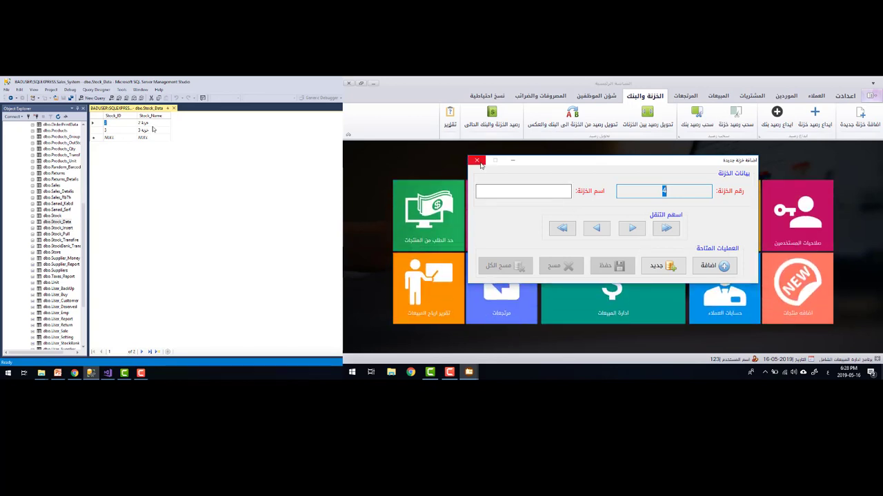
Close the new-treasury dialog and the sales program, then launch the Sales Setup Test shortcut
click(477, 161)
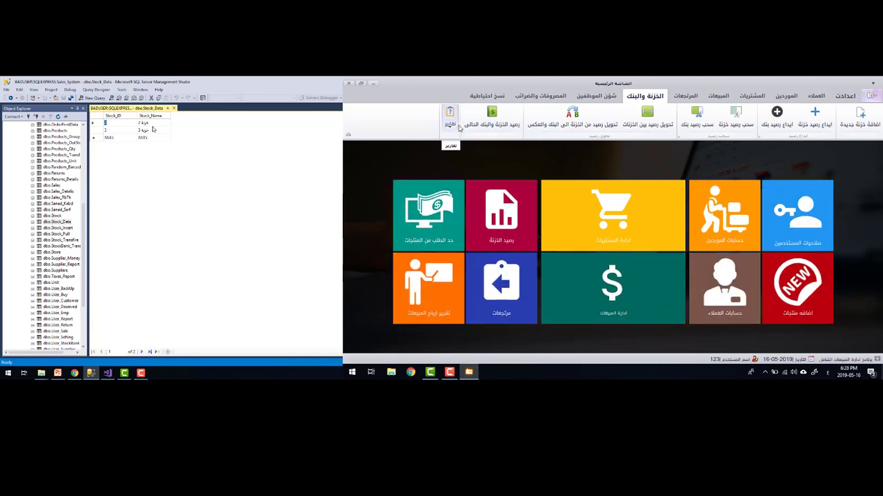
click(348, 83)
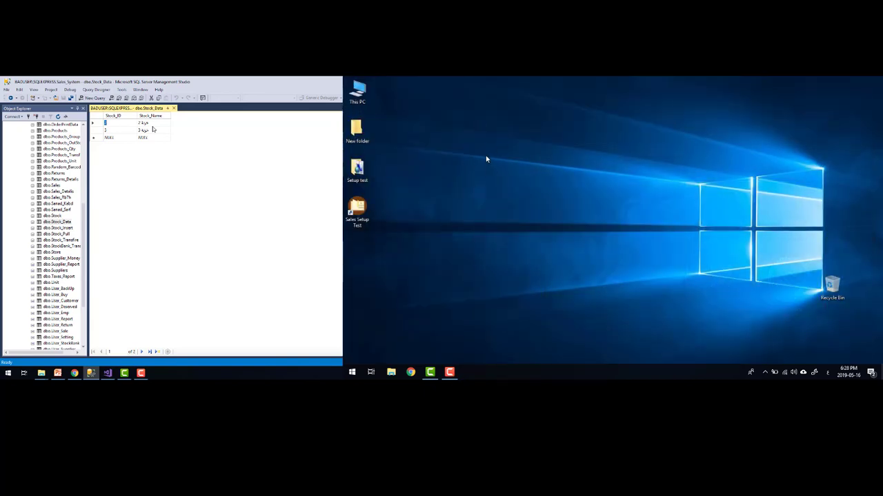
click(358, 210)
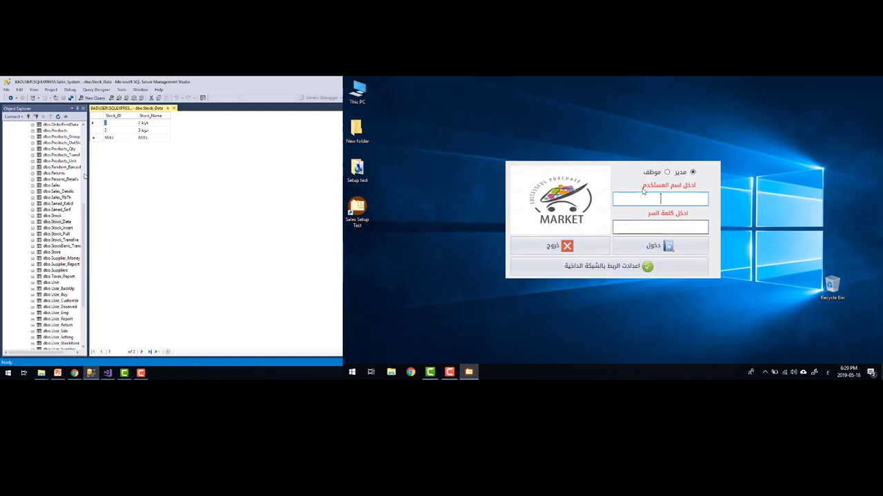
Open the network connection settings and review the server, port 1433, database and user name fields
click(607, 266)
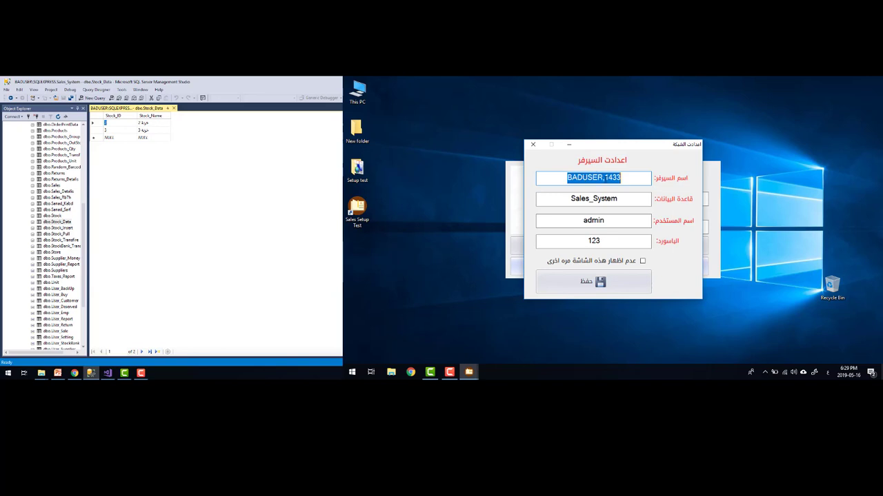
click(604, 177)
key(shift+Home)
drag(604, 178, 617, 178)
key(Home)
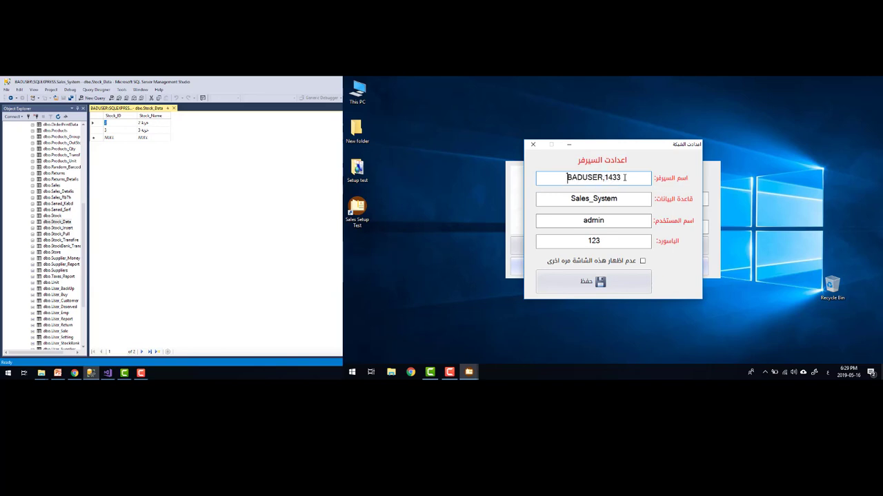
drag(619, 196, 559, 206)
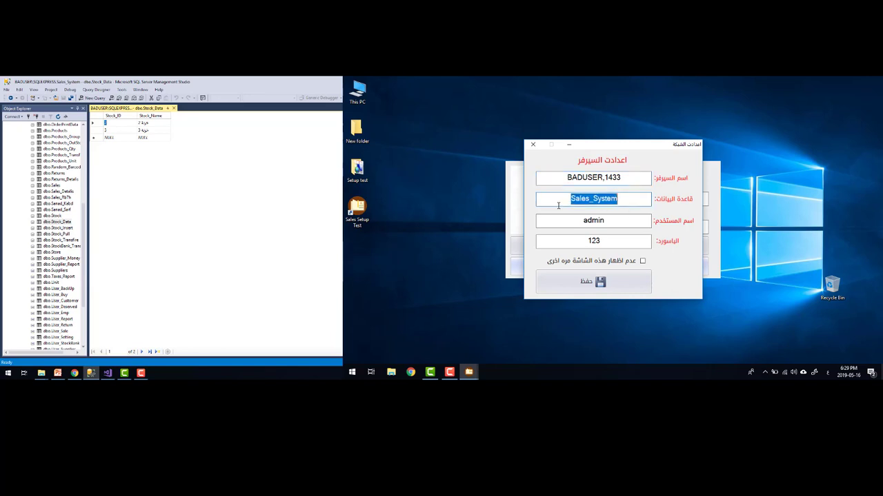
double_click(583, 220)
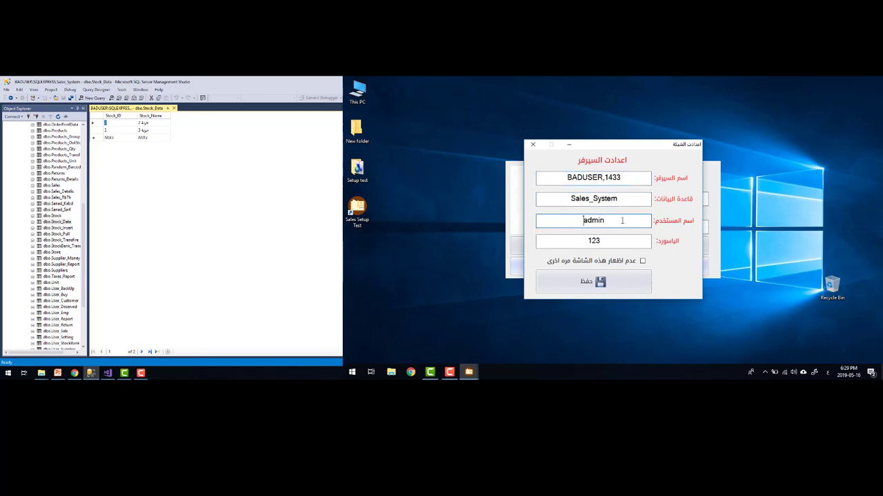
key(BackSpace)
key(ctrl+z)
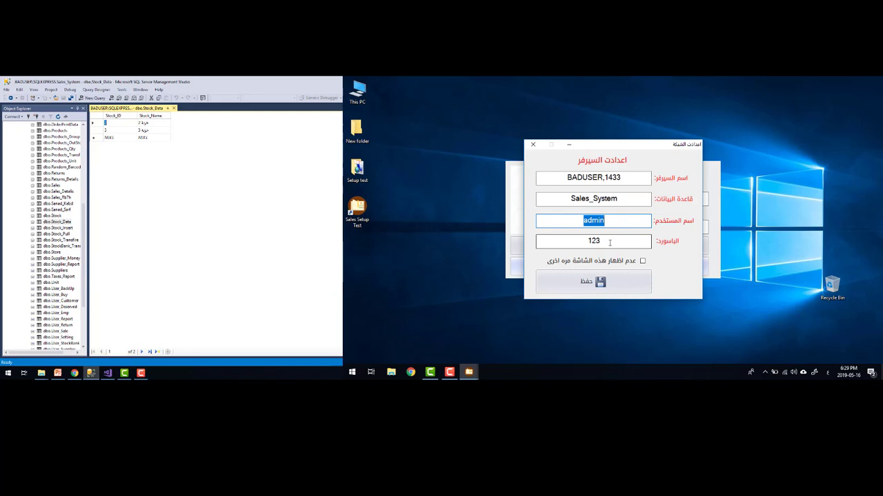
Prefix the SQL user name with an extra 'n' and save the connection settings
click(610, 242)
double_click(604, 242)
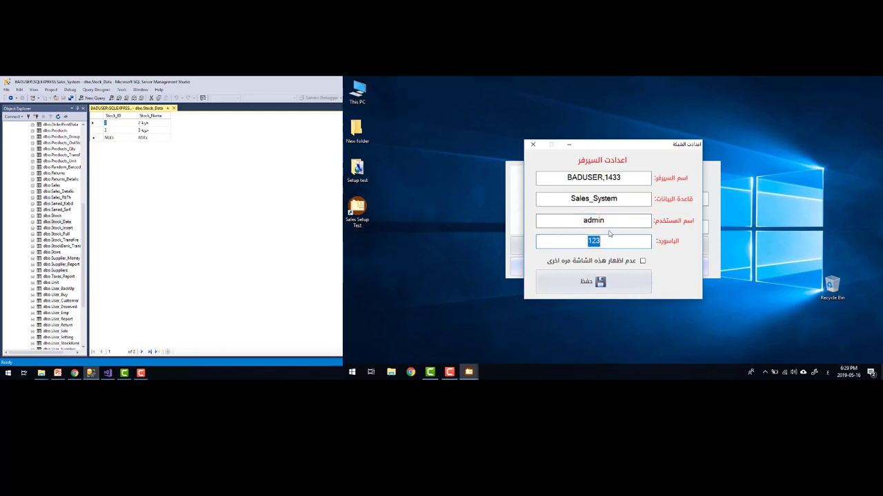
click(609, 225)
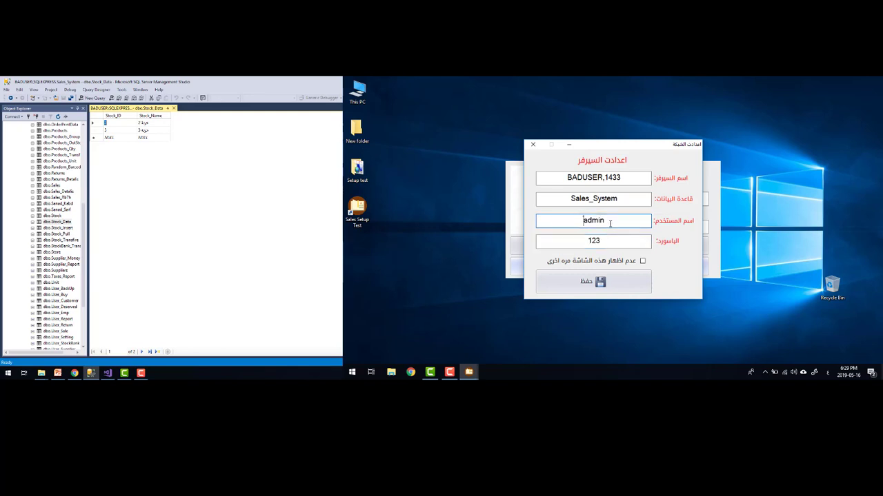
key(Home)
key(alt+shift)
text(n)
click(600, 283)
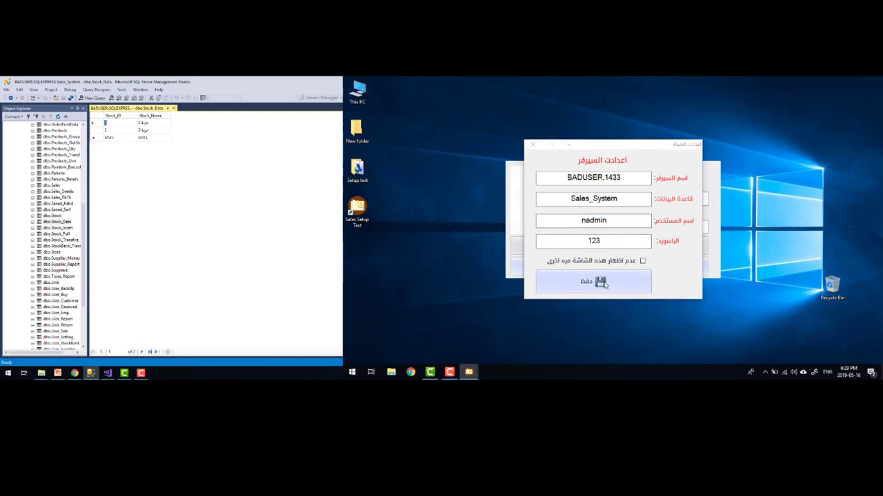
click(617, 246)
click(598, 178)
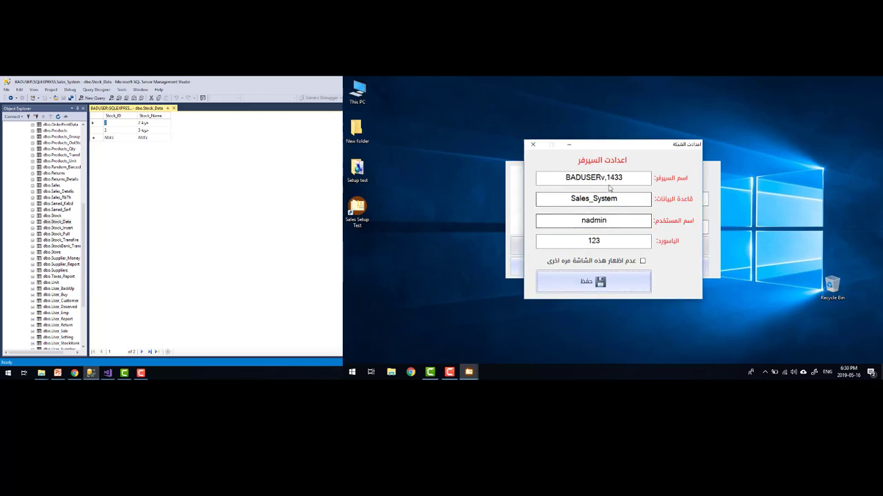
Add a stray 'v' to the server name, close settings, and attempt a login with user name and password
text(v)
click(538, 146)
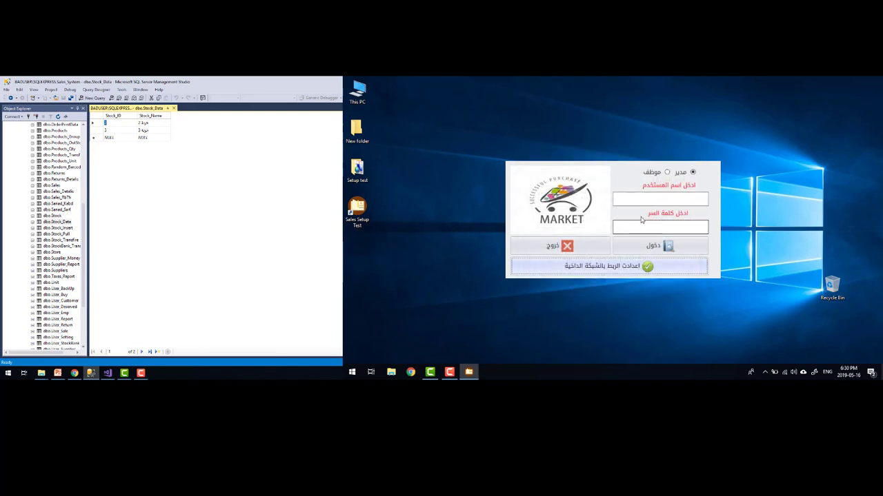
click(639, 204)
text(123)
key(Tab)
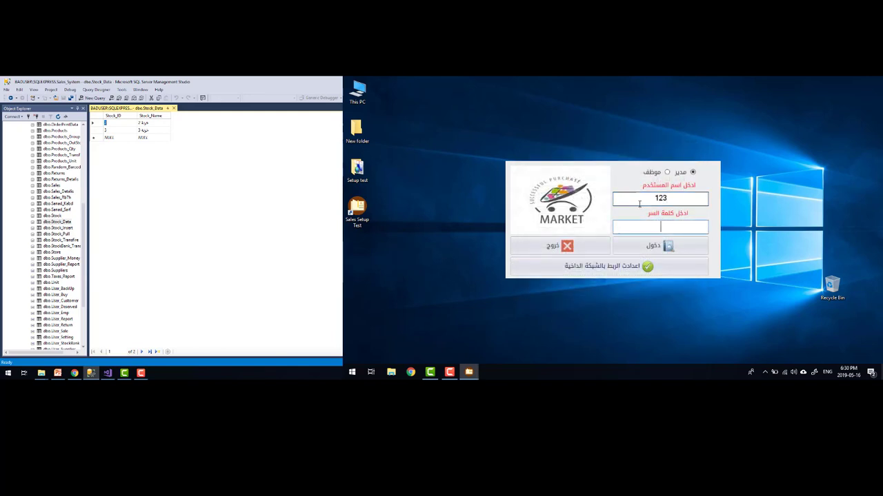
text(123)
key(Return)
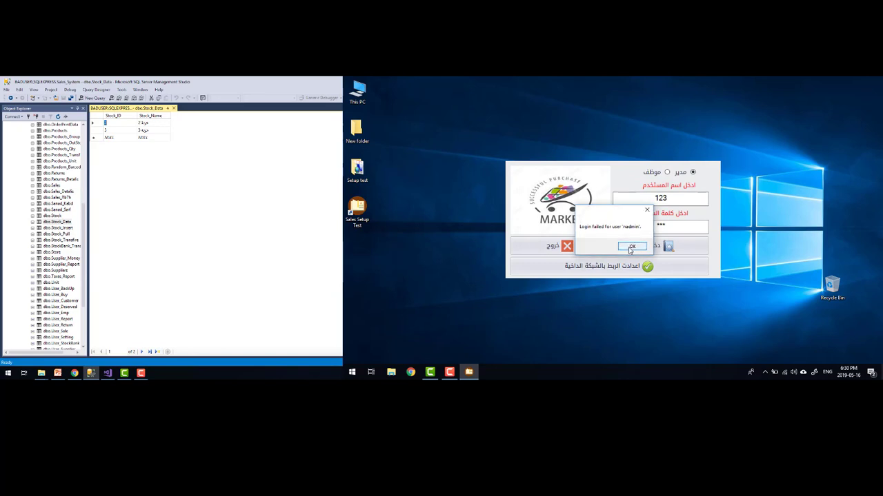
Dismiss the two login-failed errors and reopen the server connection settings
click(630, 249)
click(631, 250)
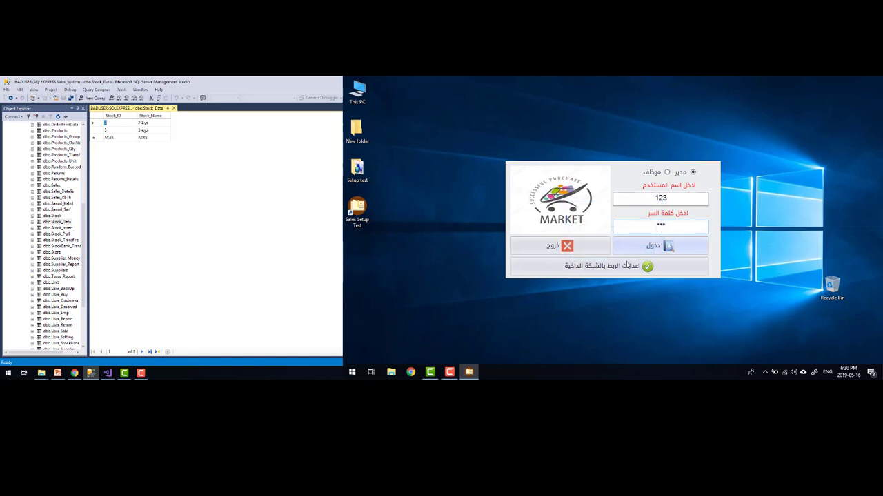
click(627, 265)
click(602, 177)
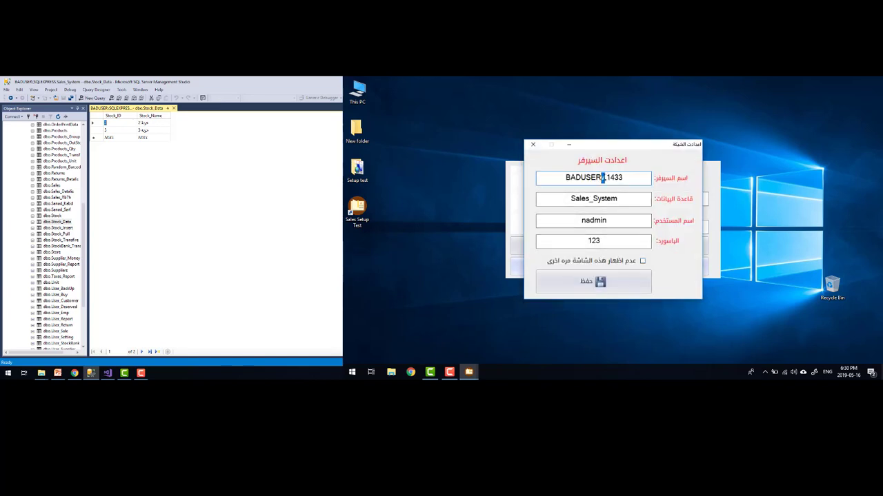
Remove the stray characters from the server name and user name, save, and close the settings
key(BackSpace)
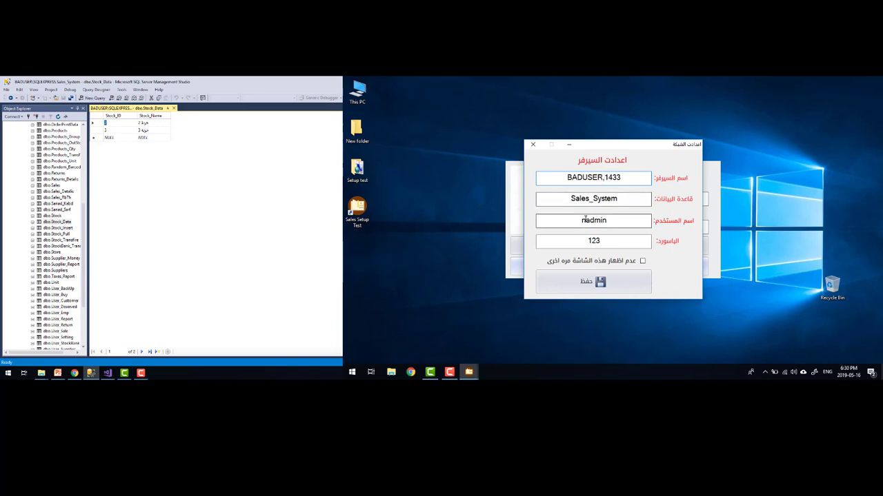
drag(607, 221, 582, 221)
click(583, 220)
key(BackSpace)
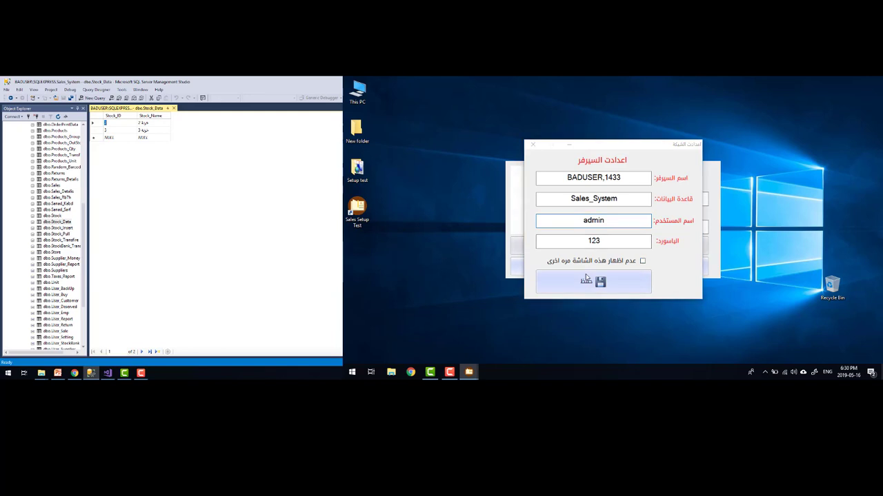
click(587, 277)
click(613, 246)
click(533, 146)
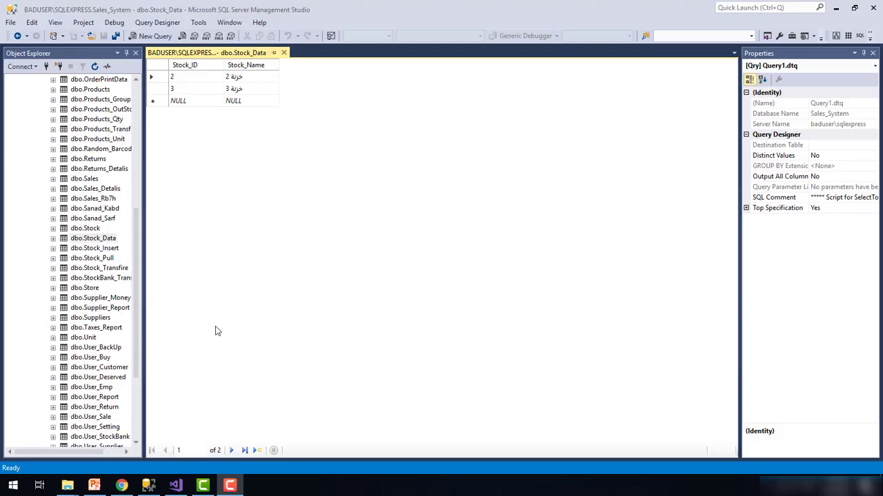
Switch to Visual Studio's Frm_Login designer
click(176, 485)
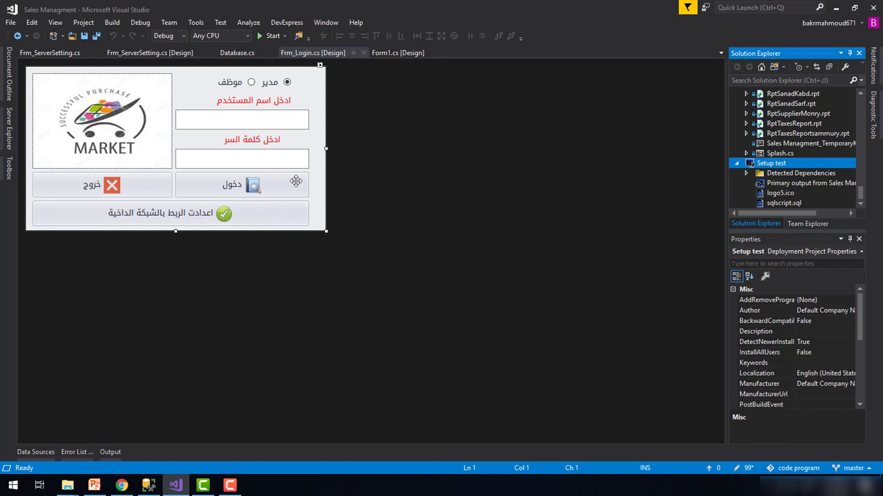
Inspect Database.cs's SqlConnection string, close Frm_ServerSetting.cs, and highlight Integrated Security=False
click(175, 58)
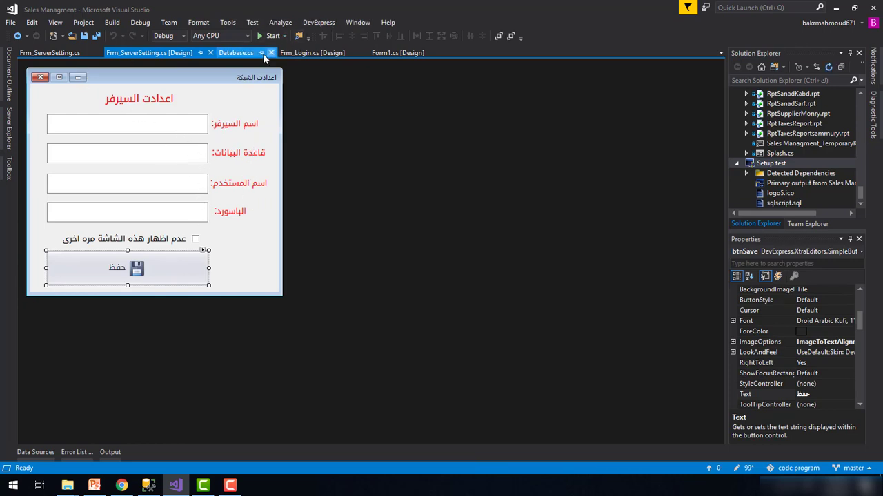
click(250, 54)
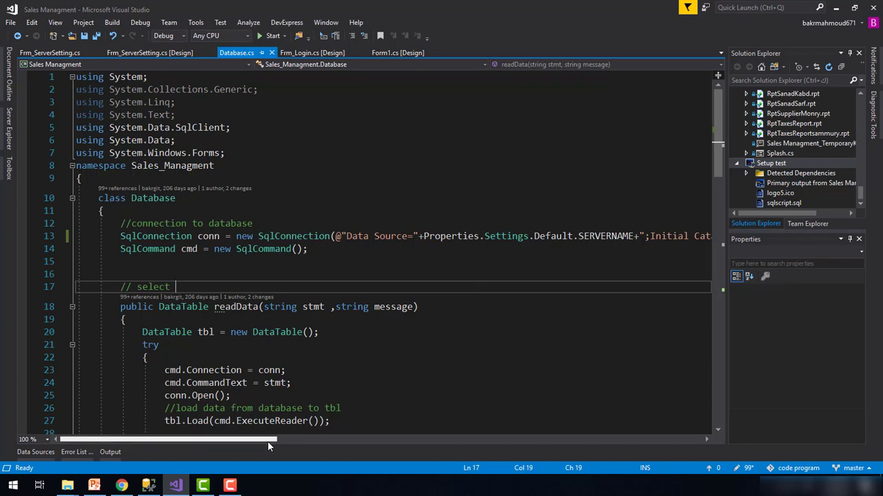
drag(268, 442, 337, 440)
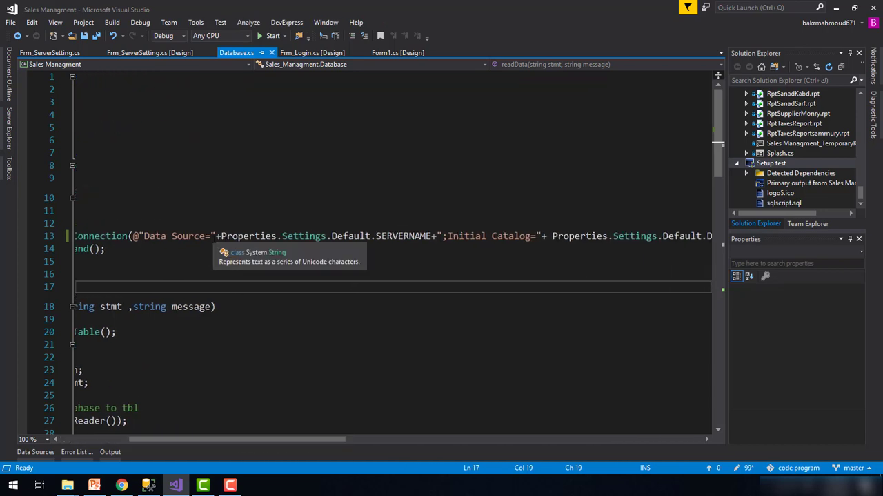
drag(211, 237, 442, 237)
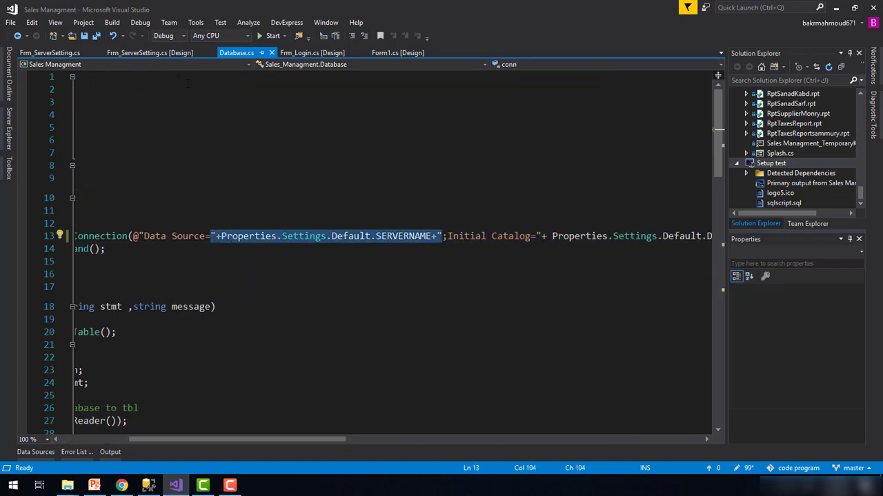
click(158, 53)
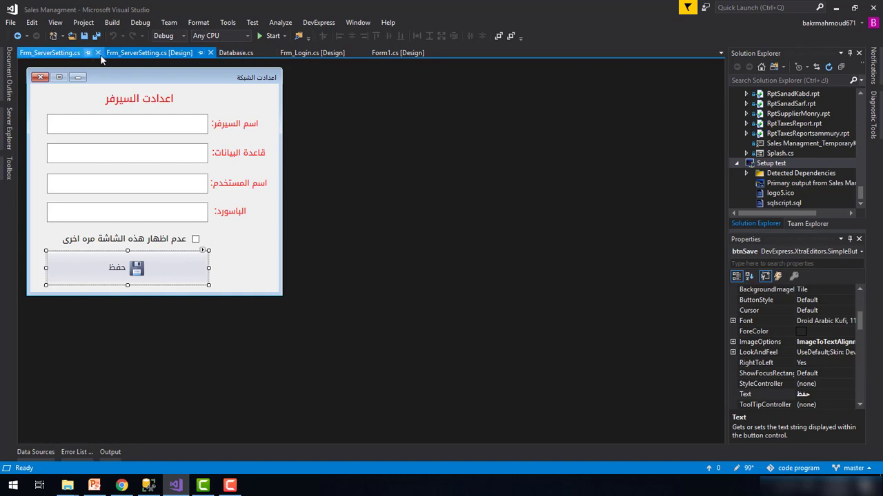
click(98, 52)
click(149, 53)
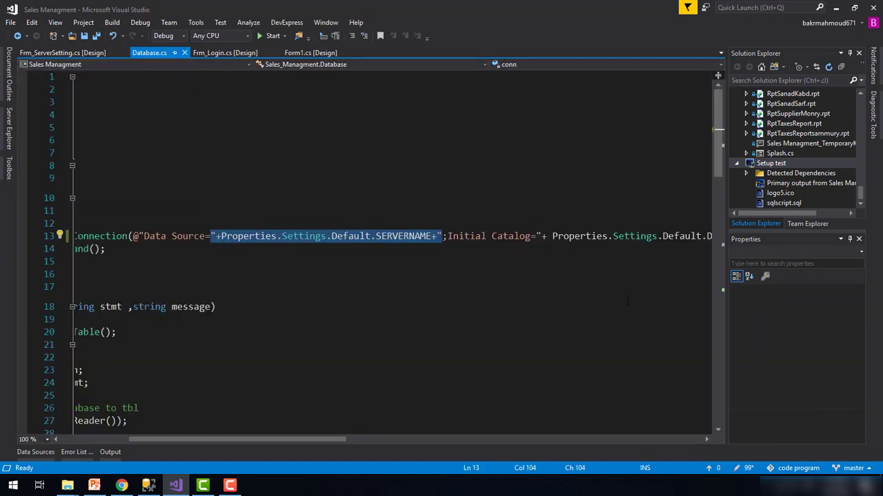
drag(274, 442, 175, 437)
double_click(397, 236)
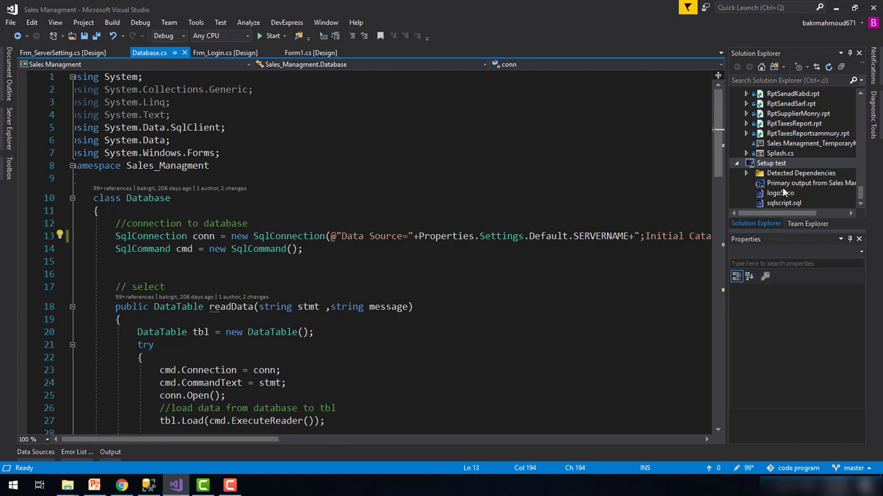
drag(232, 445, 379, 444)
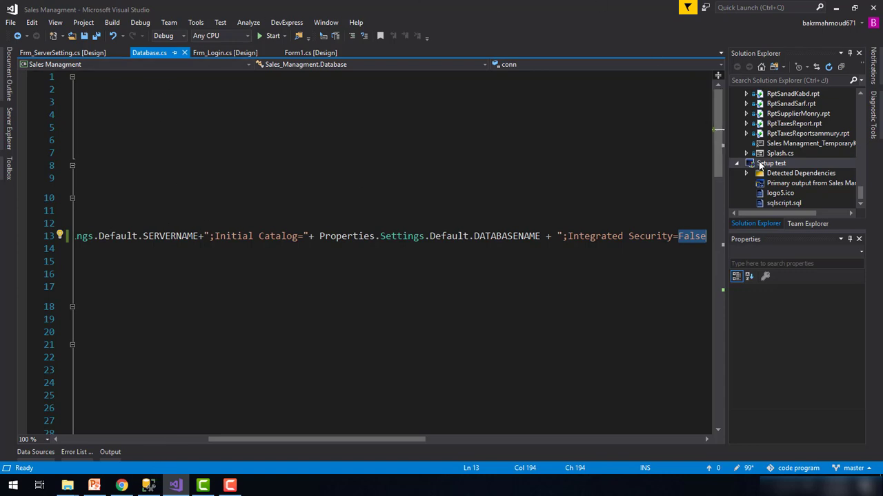
Confirm the Setup test project's installer prerequisites and close its Property Pages
right_click(760, 166)
click(767, 168)
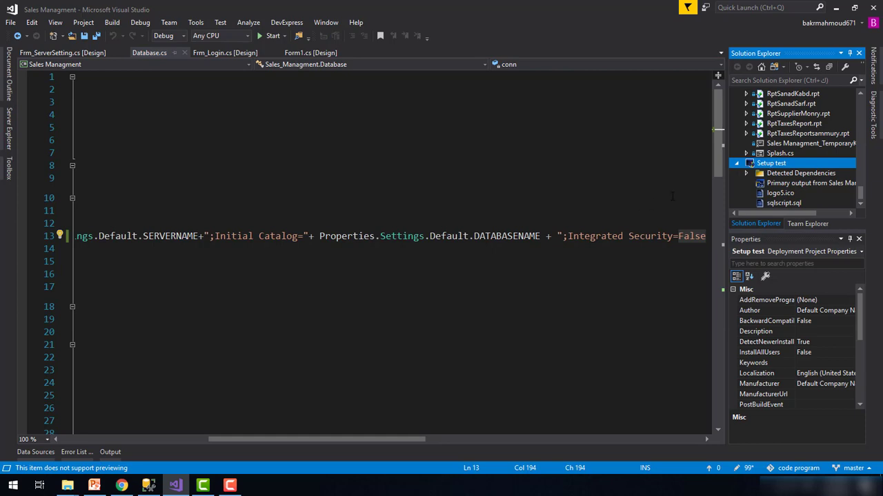
right_click(764, 166)
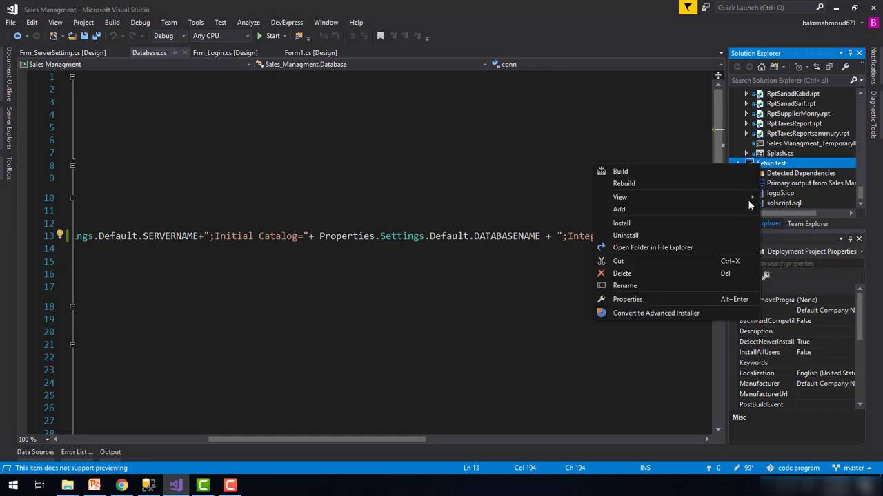
click(666, 296)
click(482, 267)
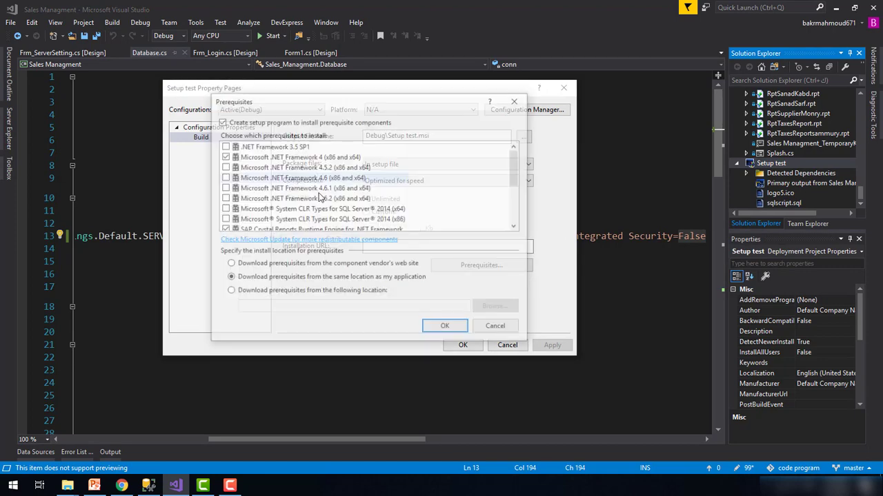
scroll(305, 233, down, 3)
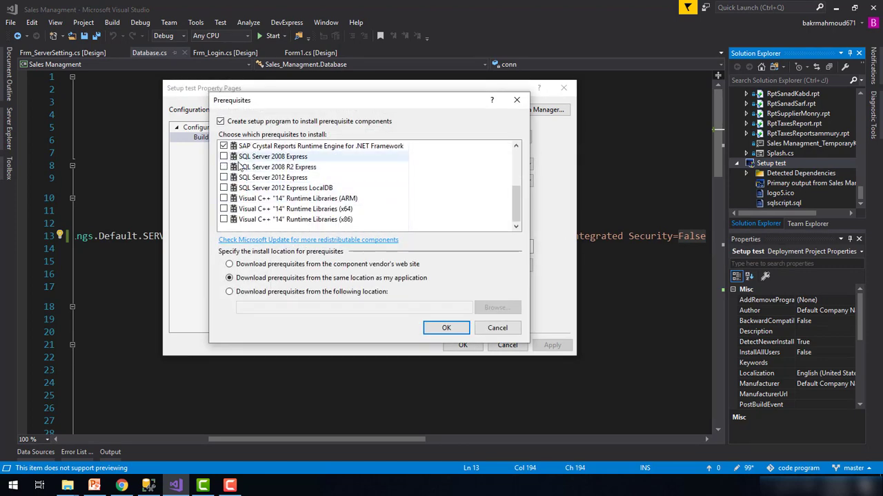
click(447, 327)
click(462, 344)
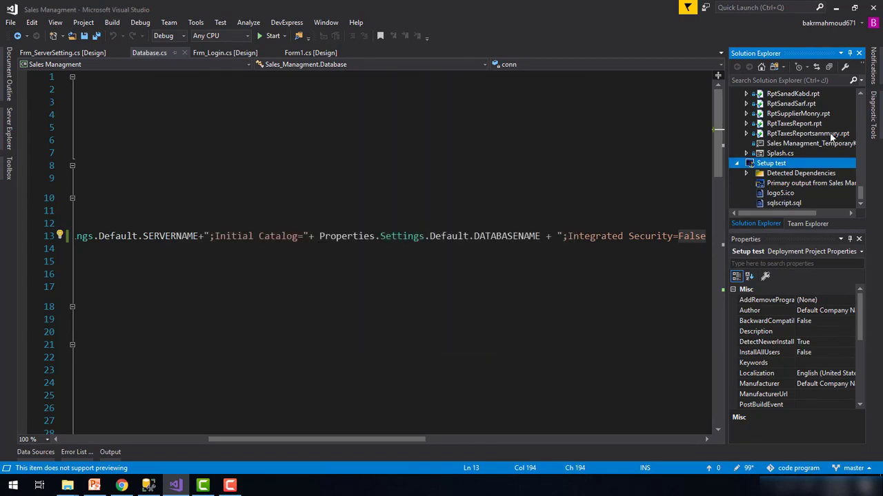
Browse the installer File System editor, checking sqlscript.sql and the Fonts Folder, then close it
double_click(788, 185)
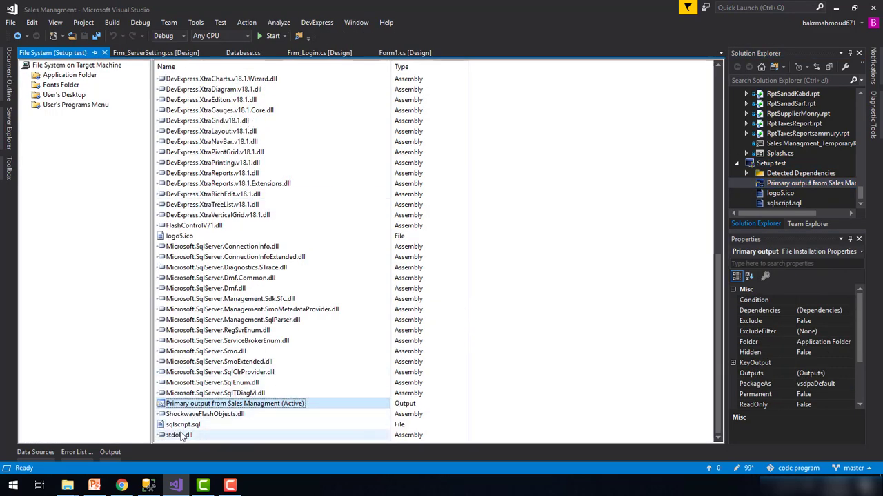
click(192, 425)
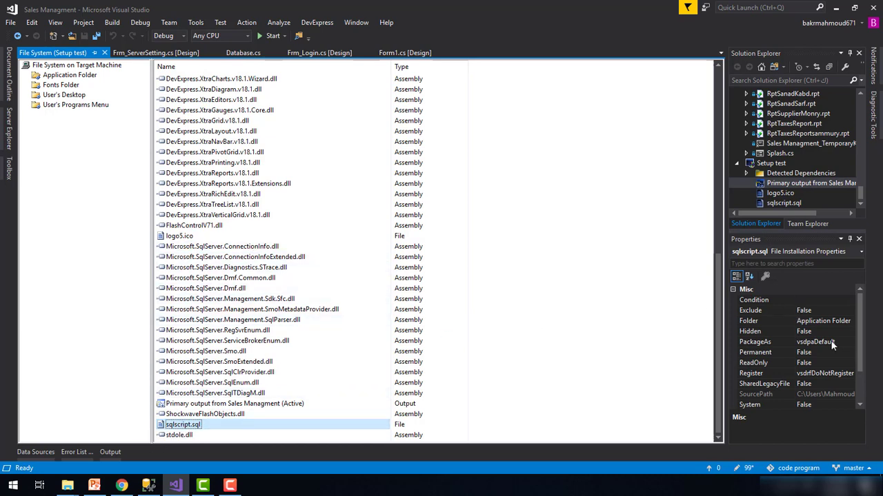
click(69, 85)
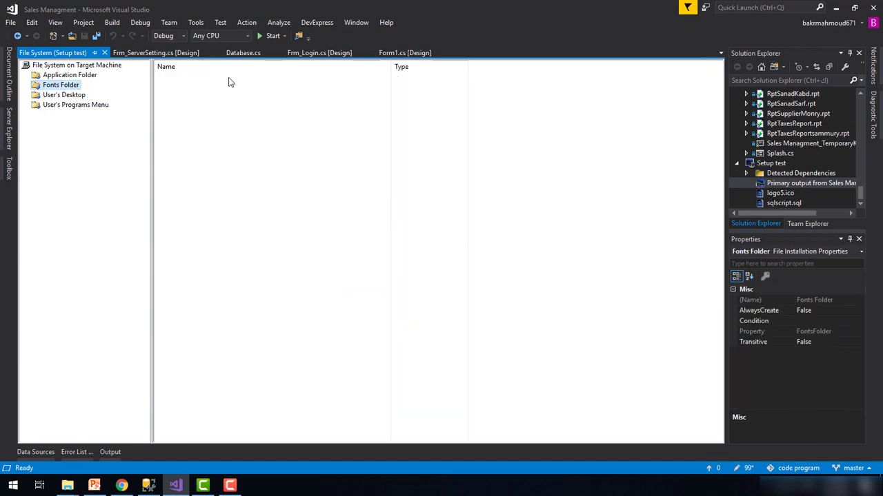
click(104, 52)
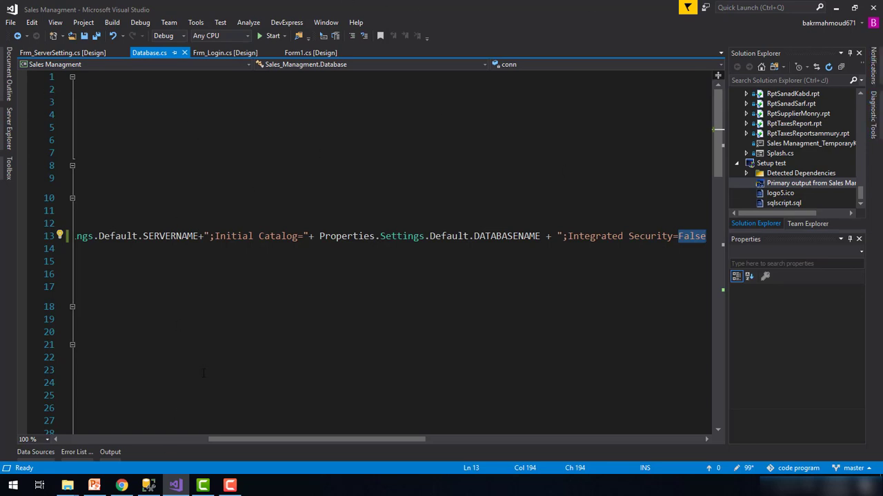
Compare the Database.cs connection code with the Stock_Data rows in Management Studio
click(148, 485)
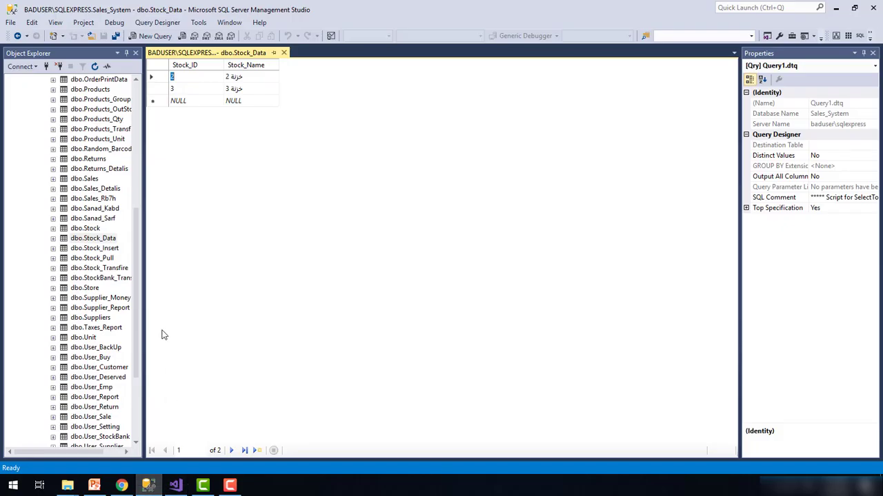
scroll(101, 219, up, 9)
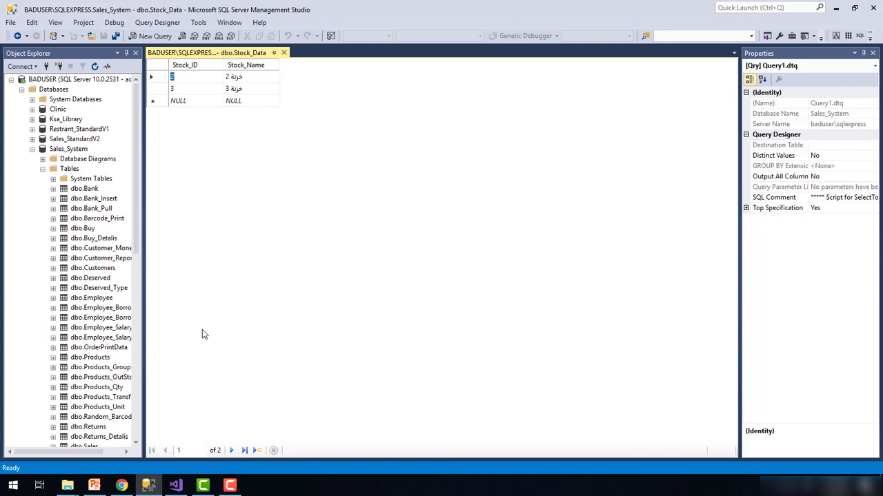
click(175, 485)
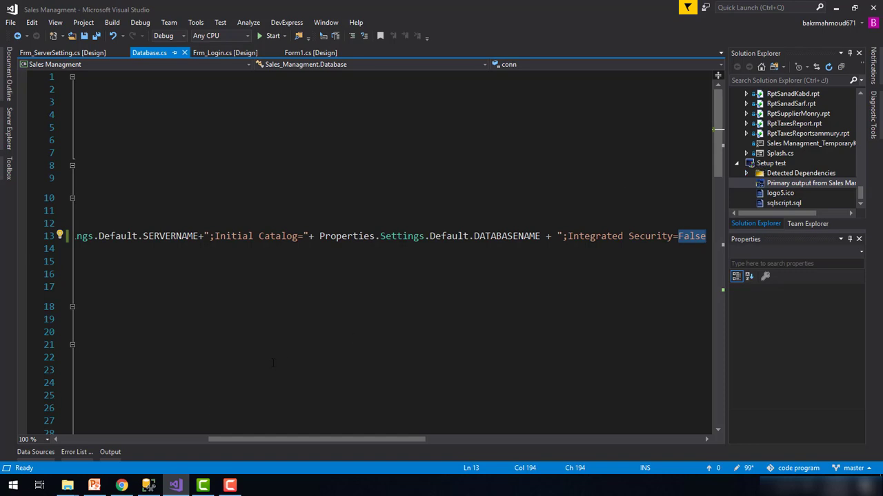
click(156, 485)
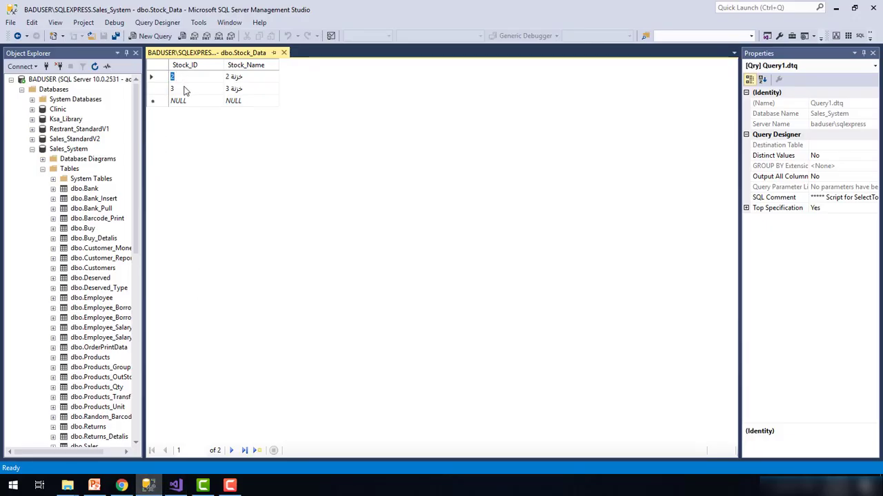
click(156, 89)
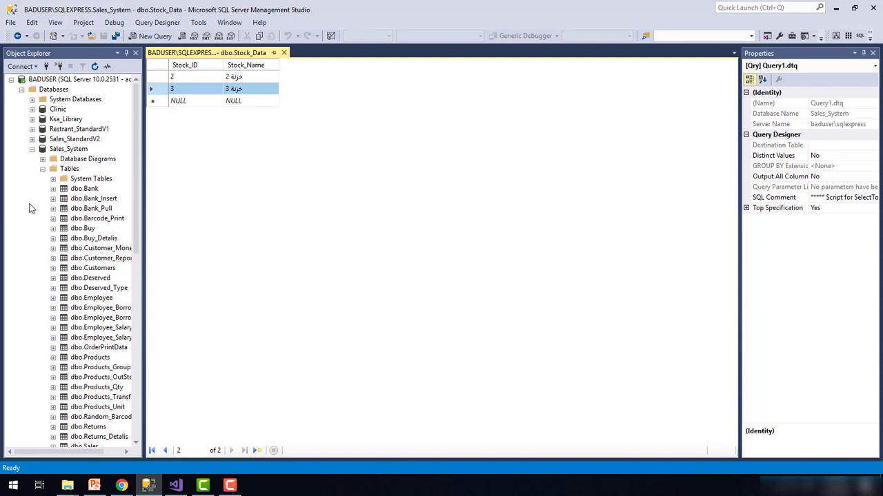
Collapse the Sales_System tables and expand Security > Logins to list the server's logins
click(32, 149)
click(61, 149)
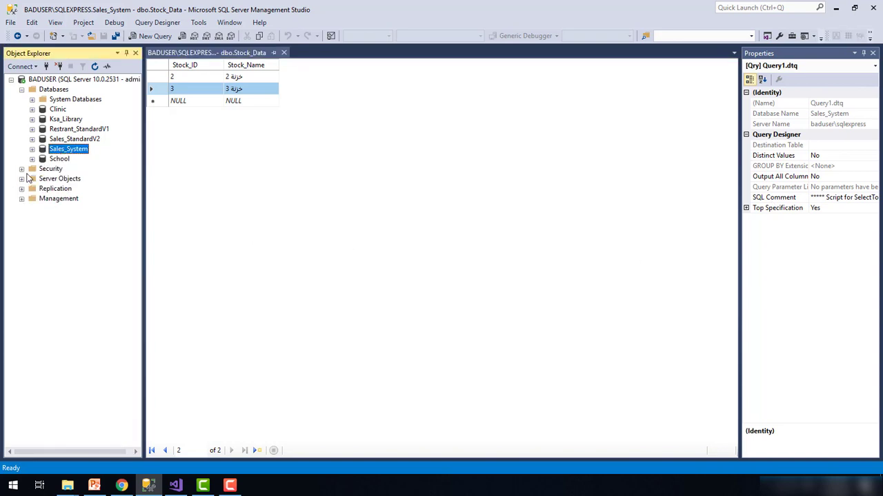
click(22, 169)
click(33, 179)
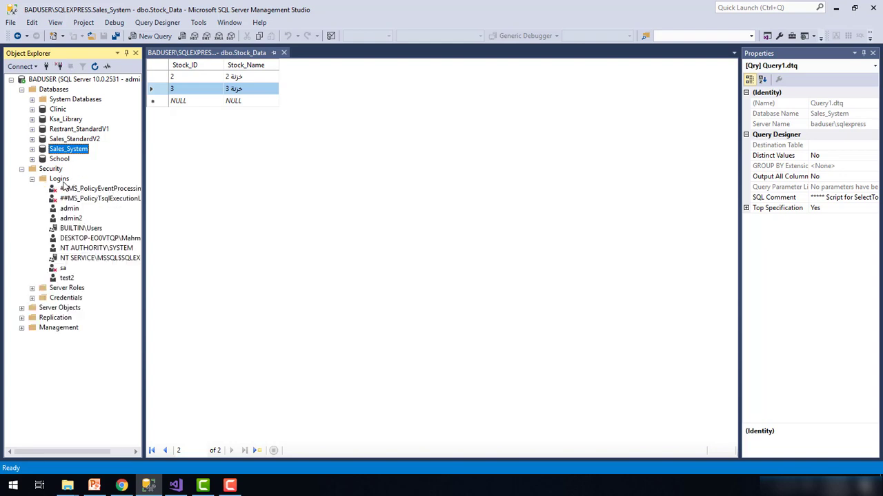
click(60, 181)
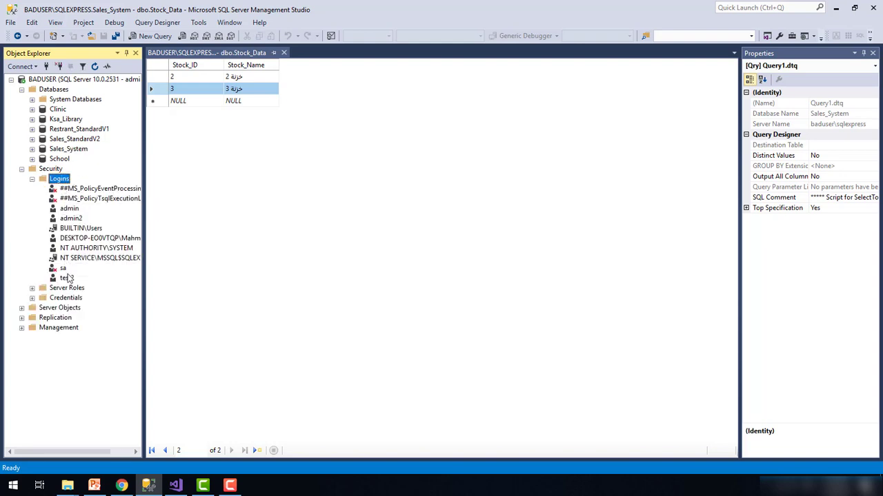
click(66, 150)
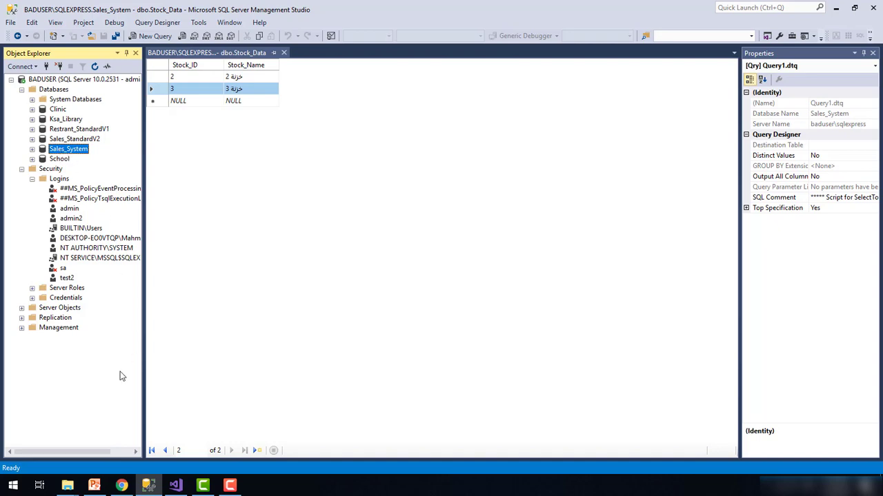
click(13, 486)
text(sql)
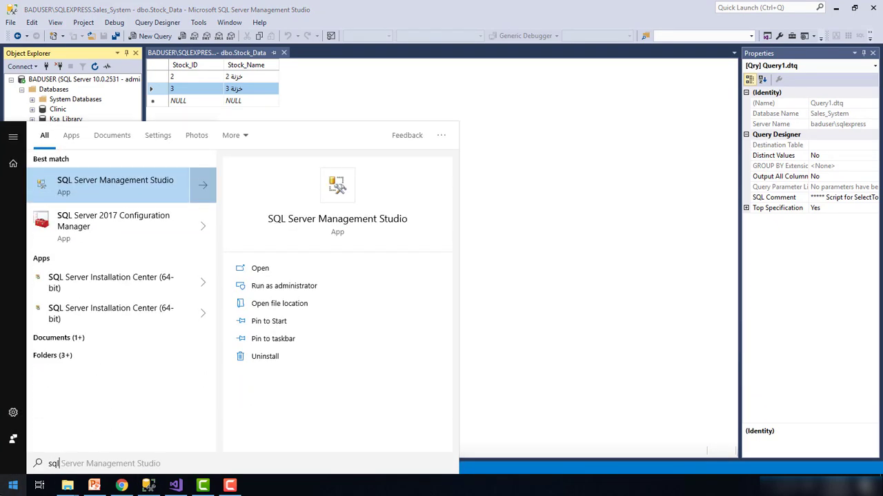
click(152, 201)
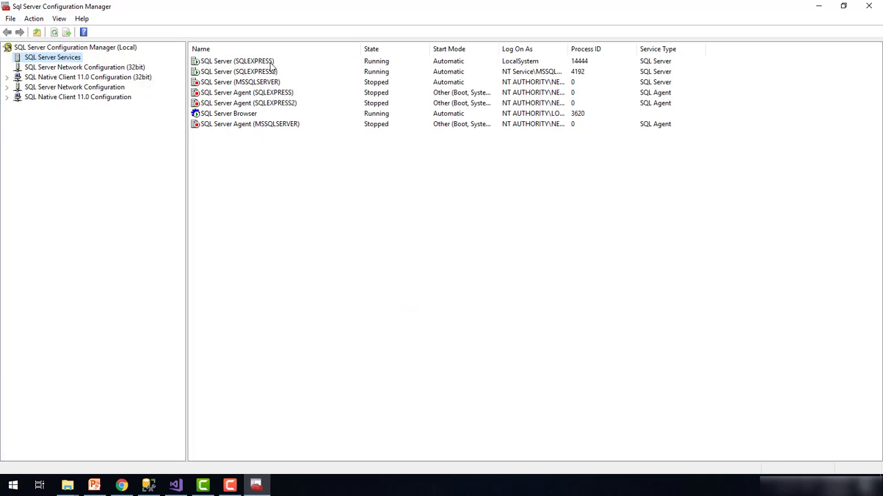
click(234, 63)
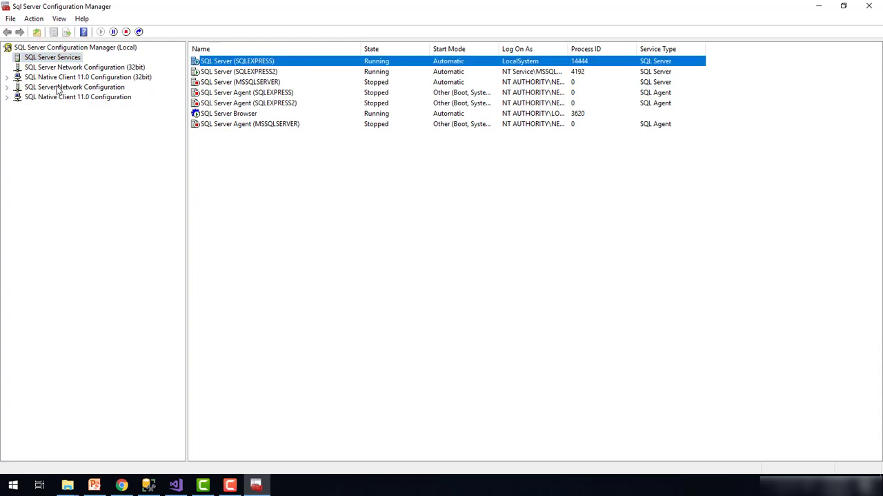
click(8, 87)
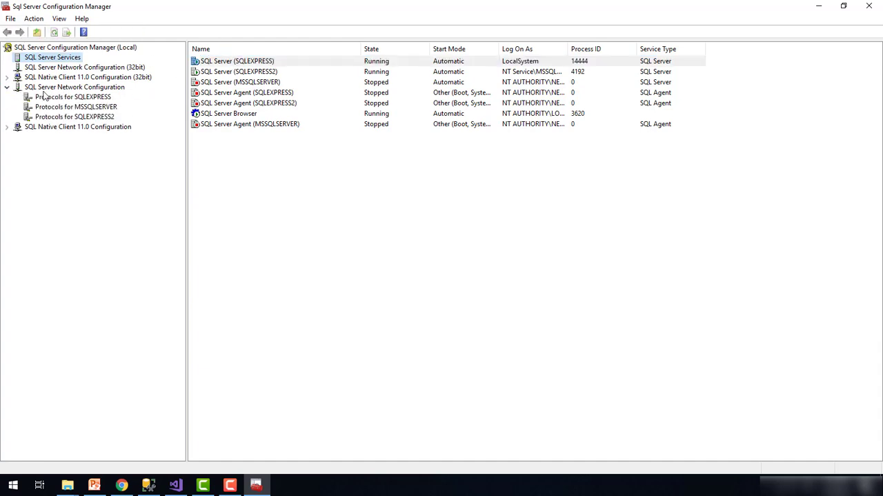
click(92, 97)
right_click(235, 88)
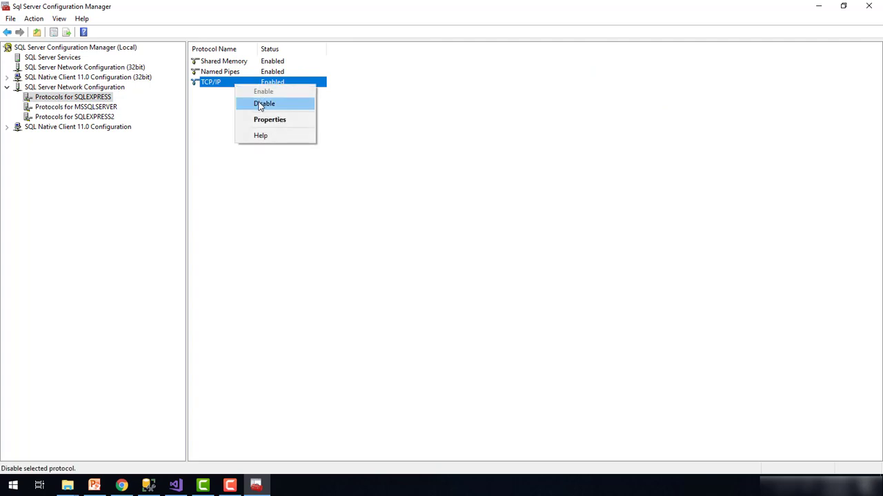
click(260, 126)
click(381, 131)
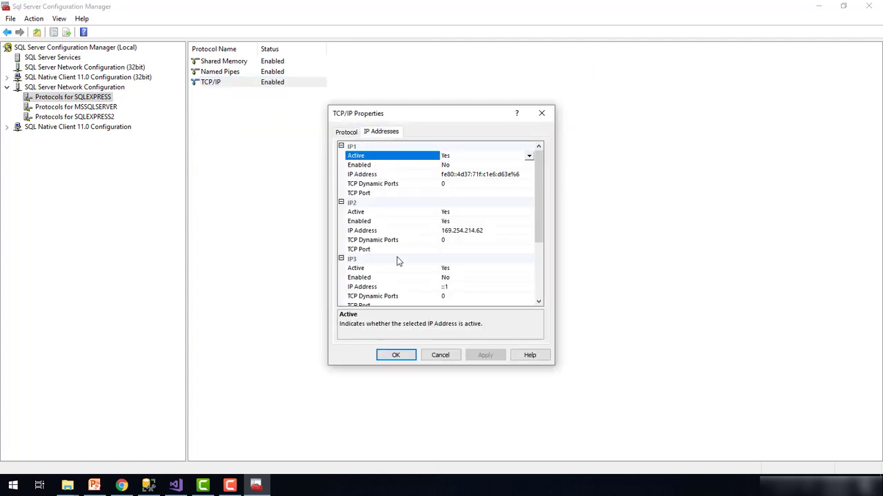
scroll(396, 258, down, 1)
scroll(423, 274, down, 3)
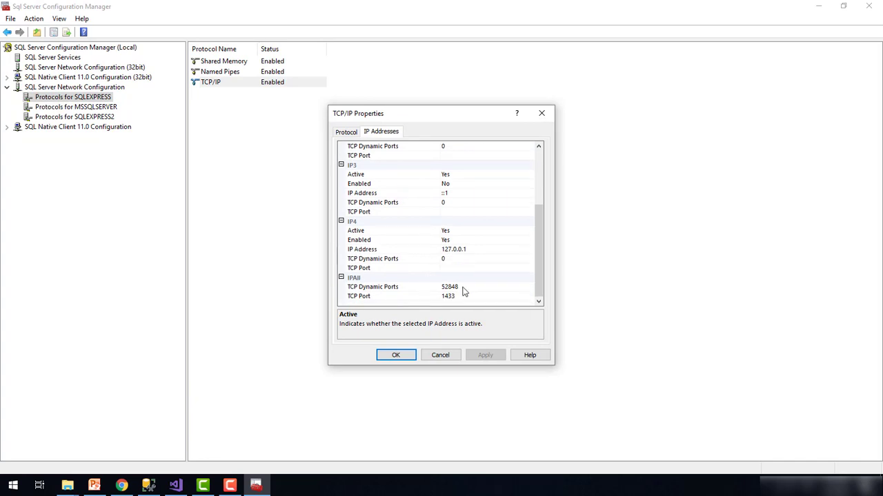
click(459, 295)
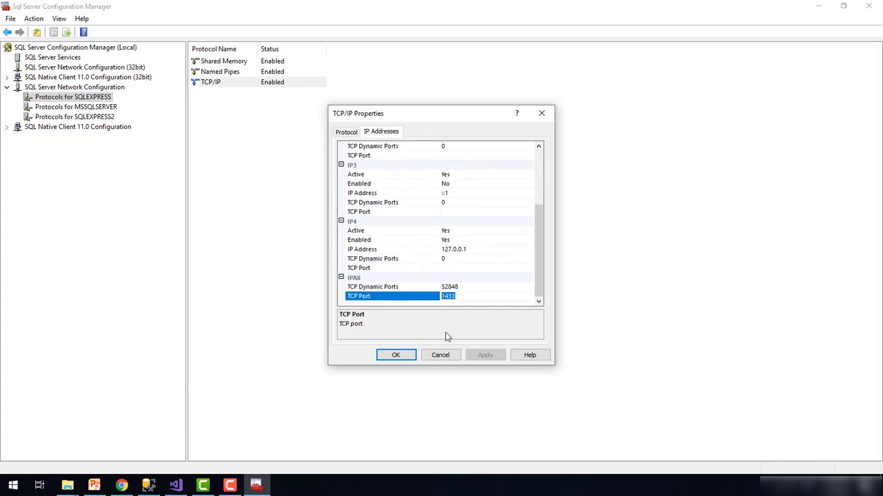
click(442, 355)
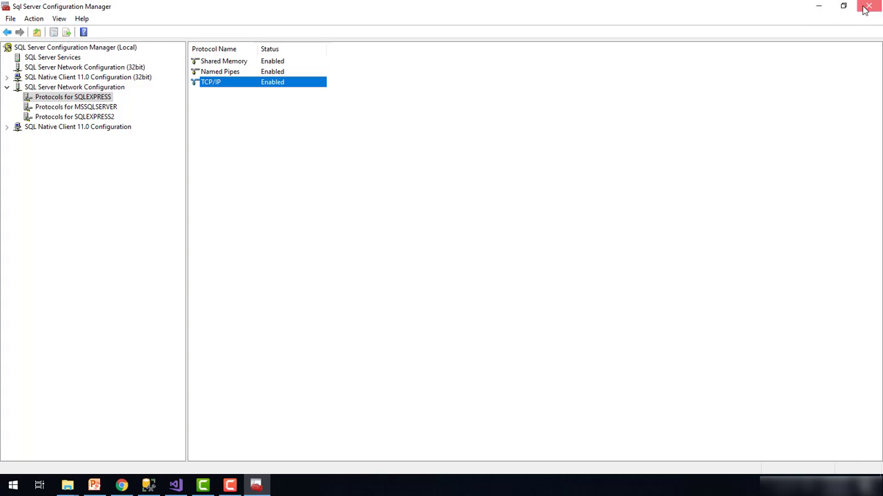
click(866, 8)
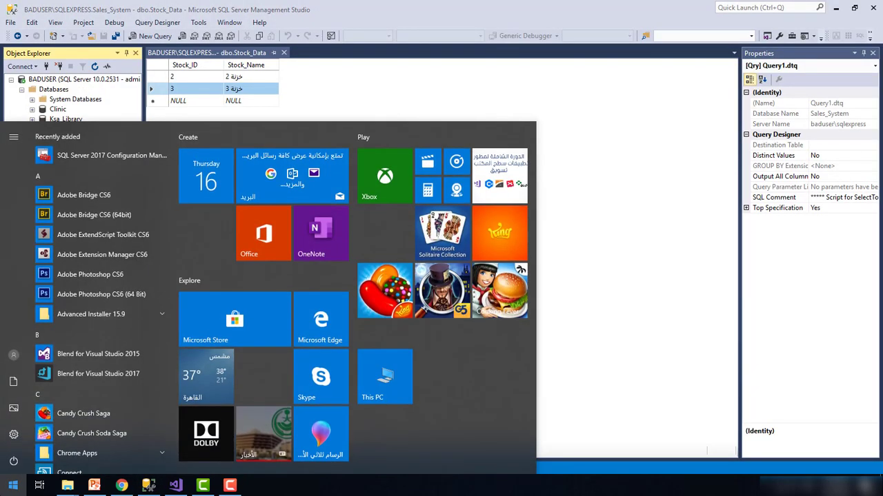
Open the firewall's advanced inbound rules and select the existing SQL 1433 rule
text(fir)
click(78, 185)
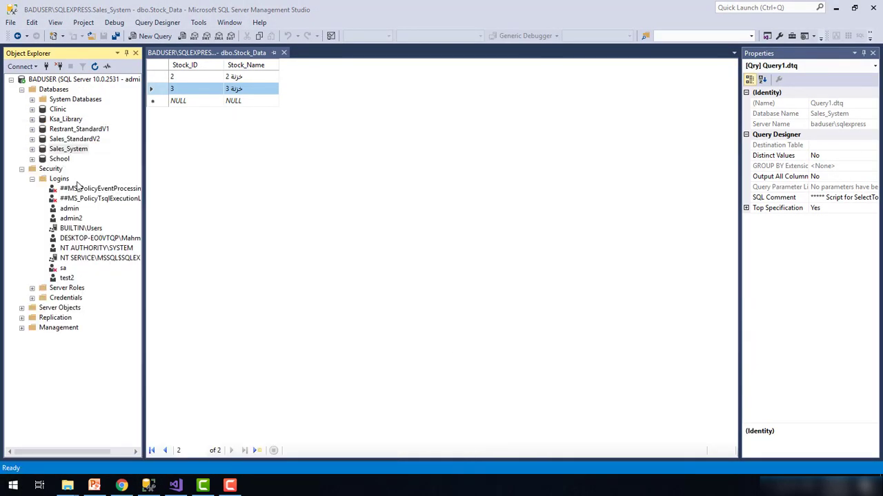
click(205, 212)
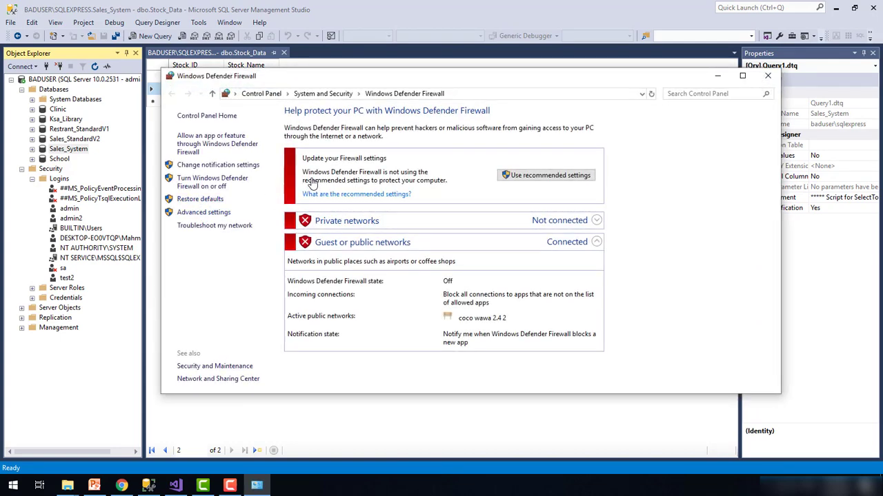
click(72, 72)
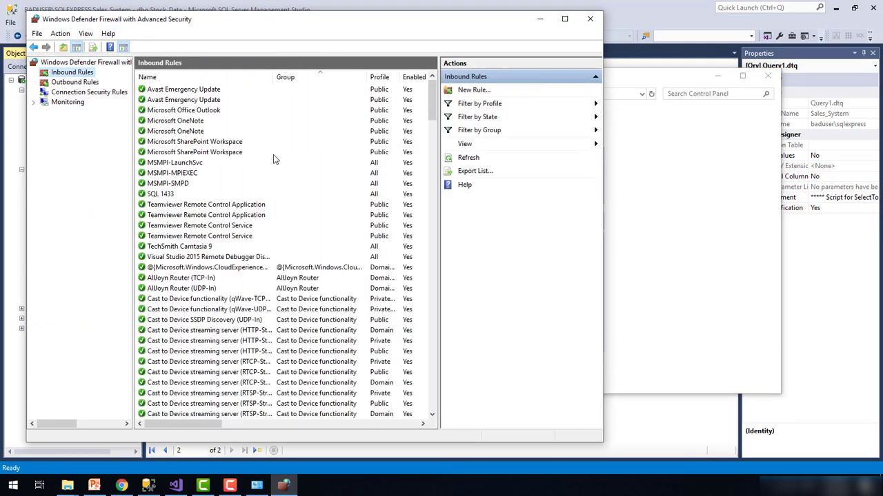
click(166, 196)
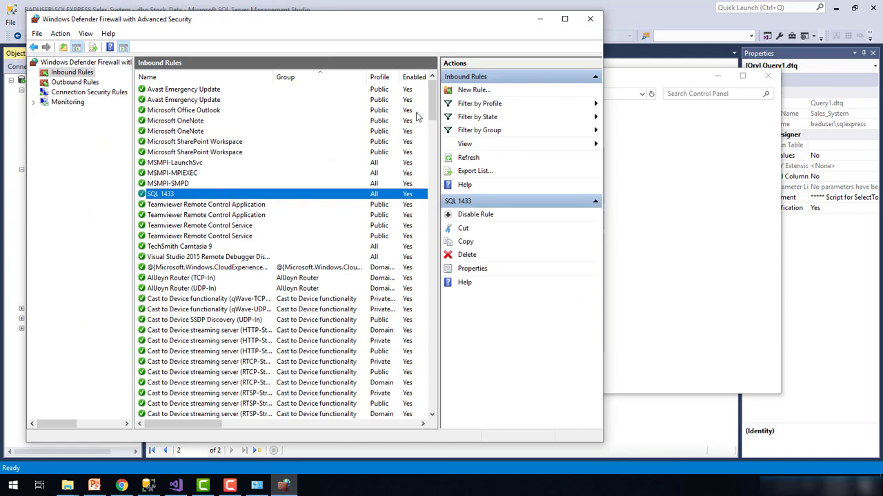
Start a port-based New Inbound Rule wizard, cancel it, and close both firewall windows
click(476, 90)
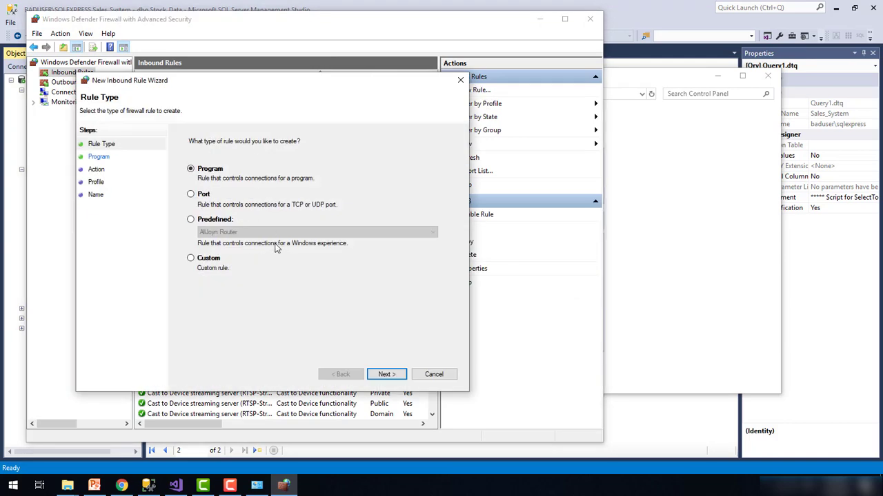
click(205, 196)
click(387, 374)
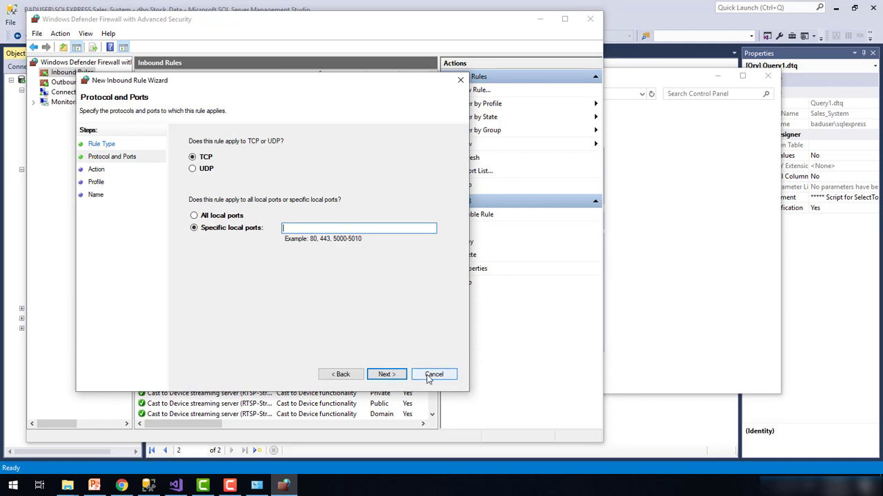
click(433, 374)
click(589, 19)
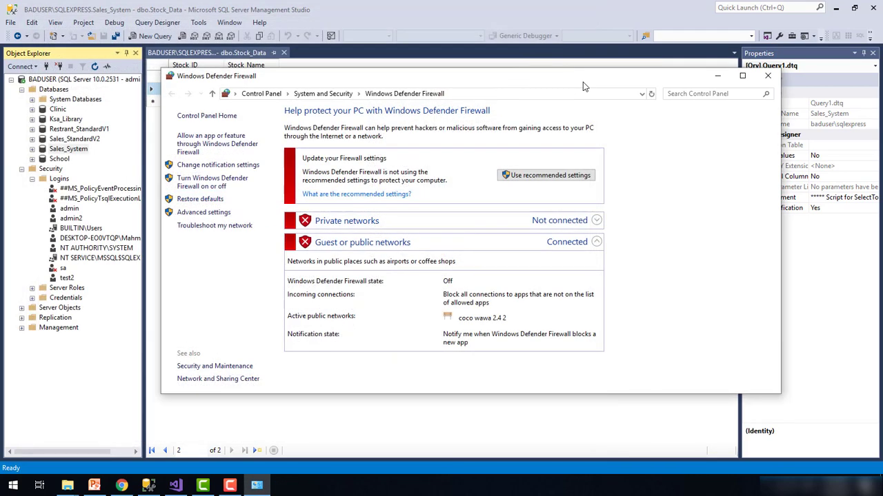
click(767, 76)
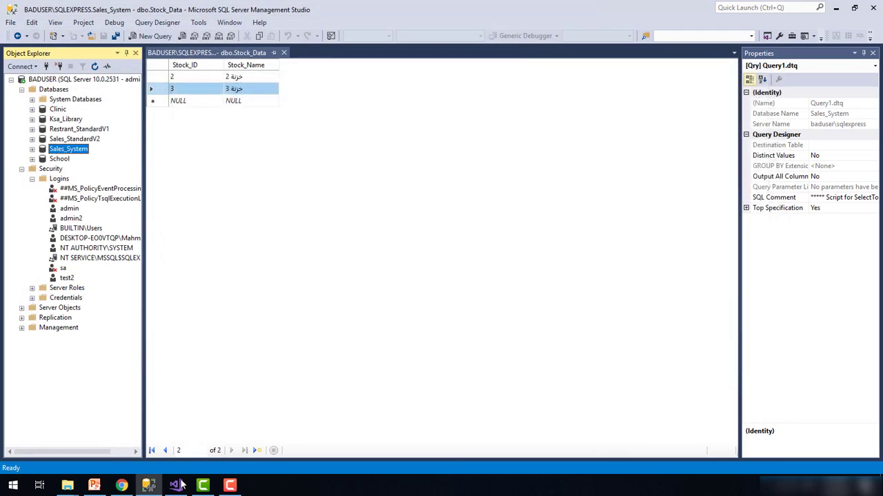
Build and run the Sales Managment project from Visual Studio with Start
click(177, 486)
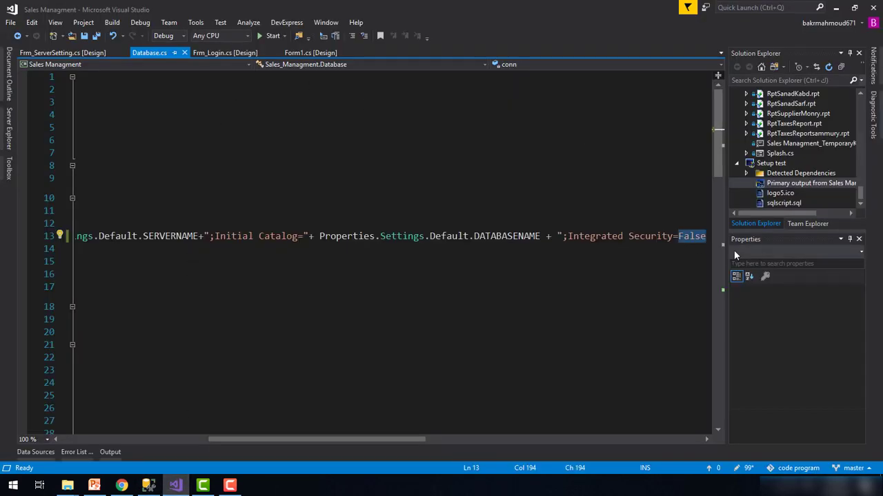
click(269, 36)
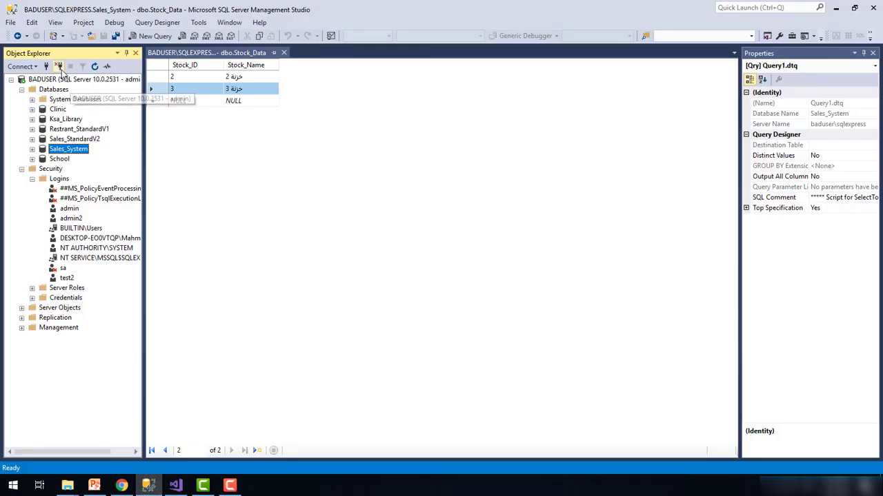
Disconnect Object Explorer and bring up the Connect to Server dialog
click(60, 67)
click(46, 66)
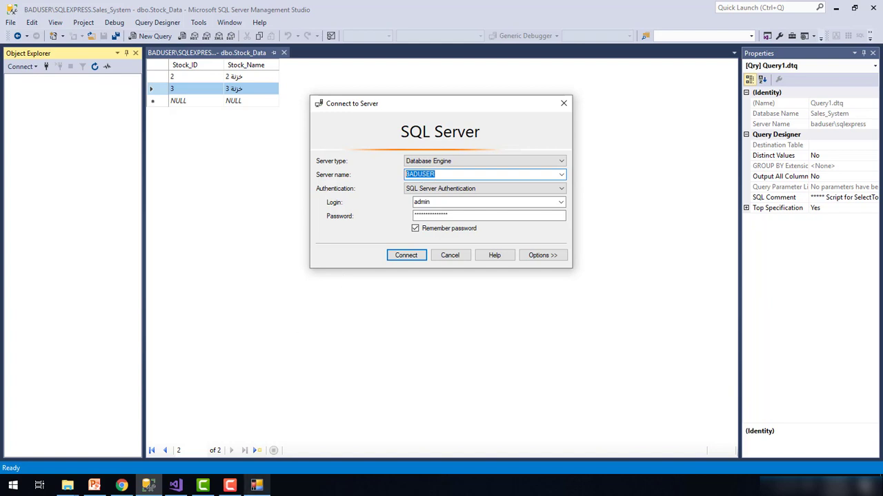
click(469, 301)
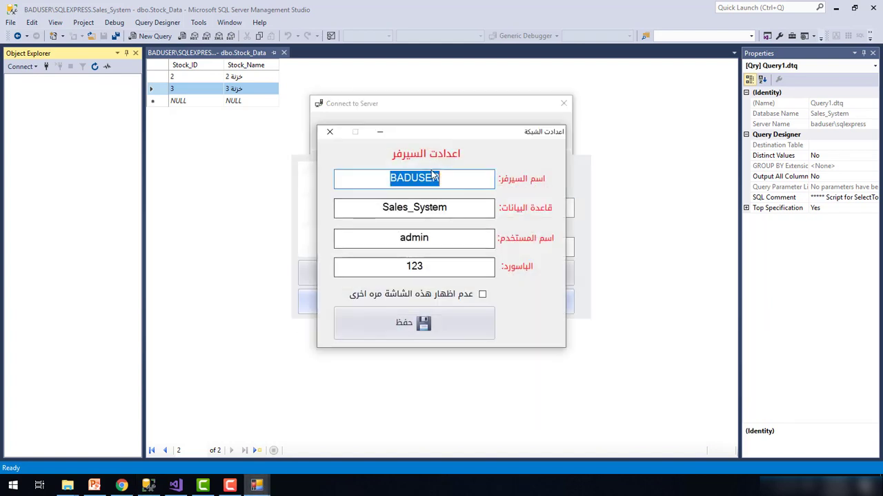
click(424, 120)
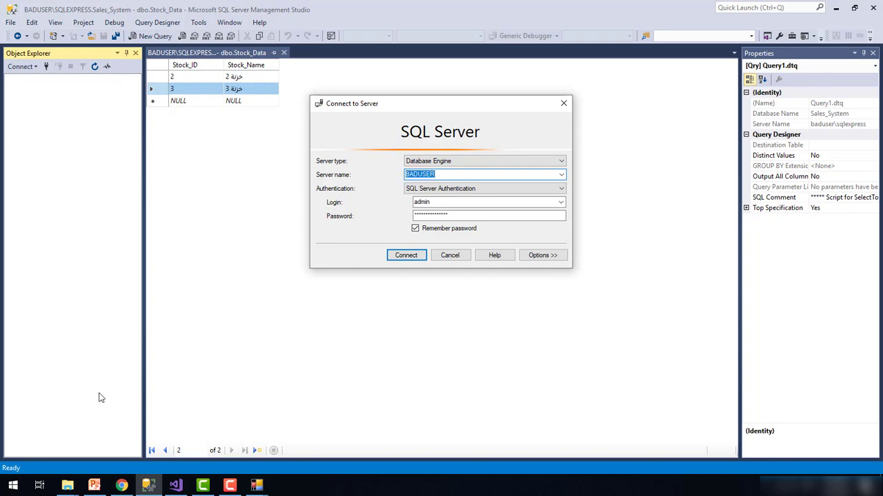
Look up the computer's name in This PC's system properties
click(12, 485)
text(thi)
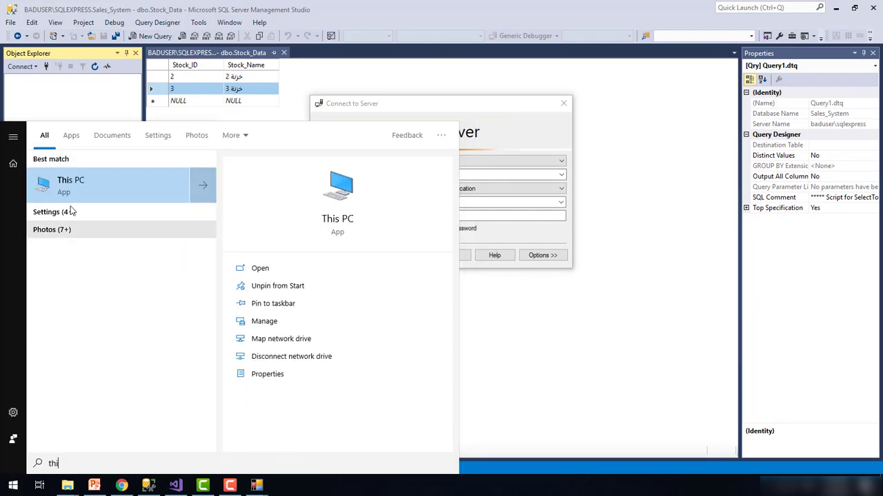
right_click(68, 183)
click(115, 276)
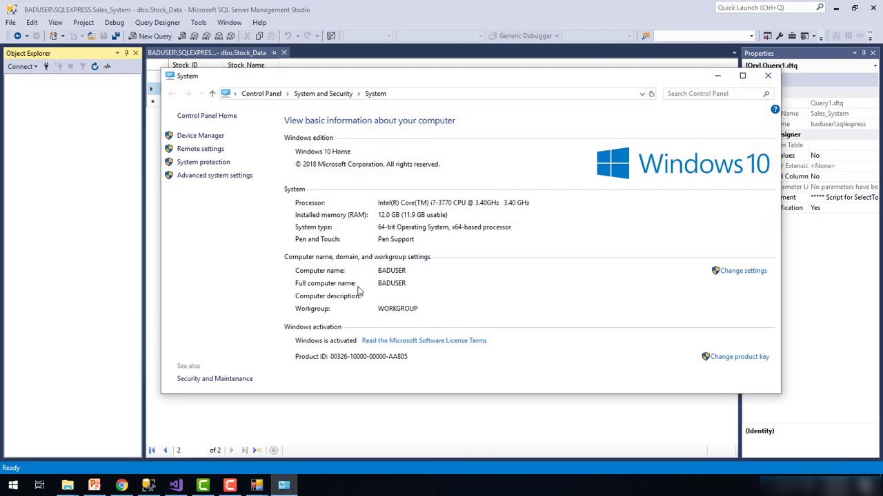
click(767, 77)
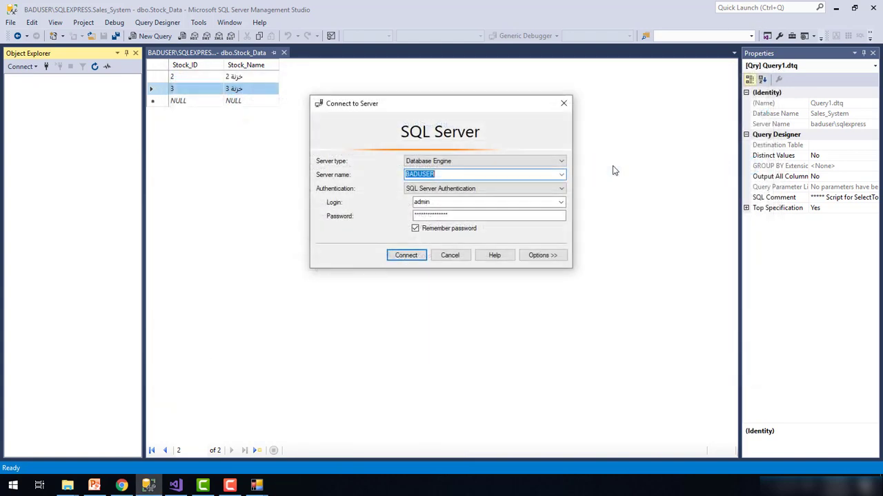
Choose Database Engine as server type and BADUSER\SQLEXPRESS as the server name
click(562, 175)
click(562, 176)
click(544, 161)
click(527, 172)
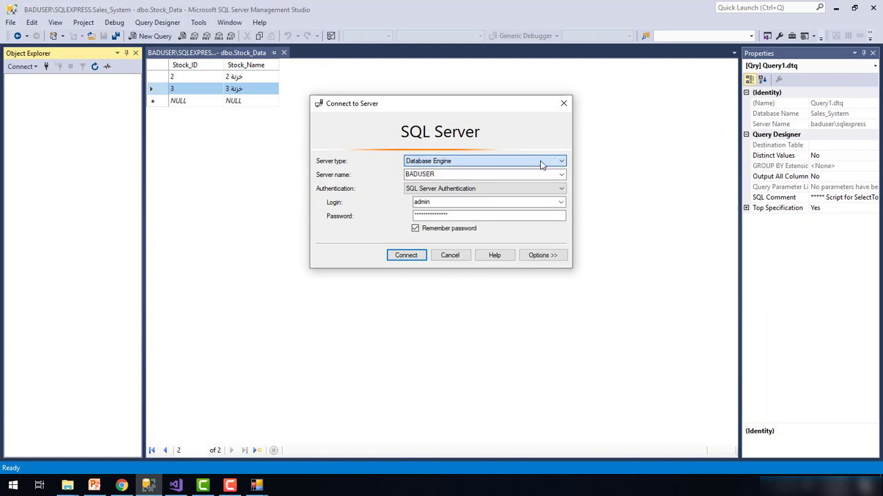
click(562, 175)
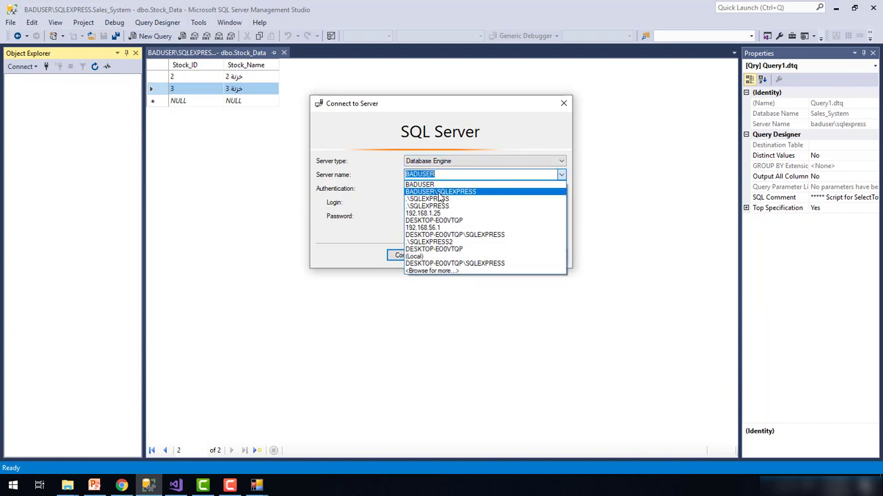
click(439, 192)
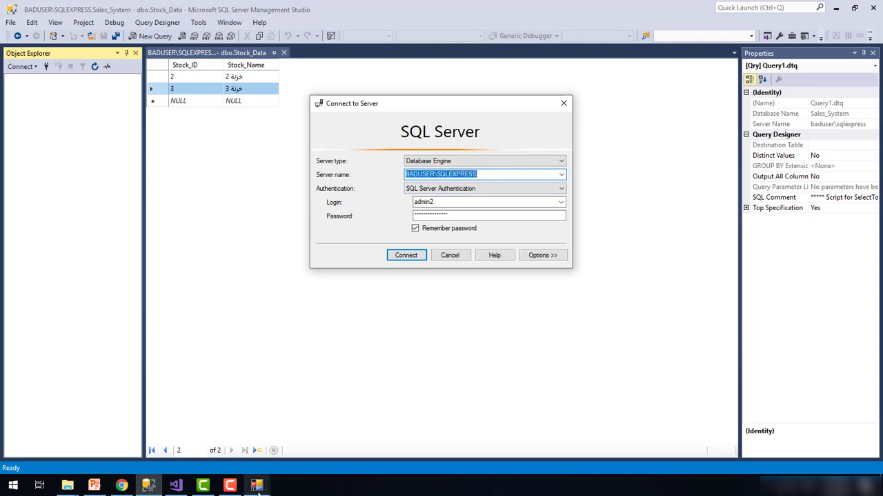
Check the sales app's server settings, correct the SQL login name and password, and connect
mouse_move(256, 486)
click(218, 422)
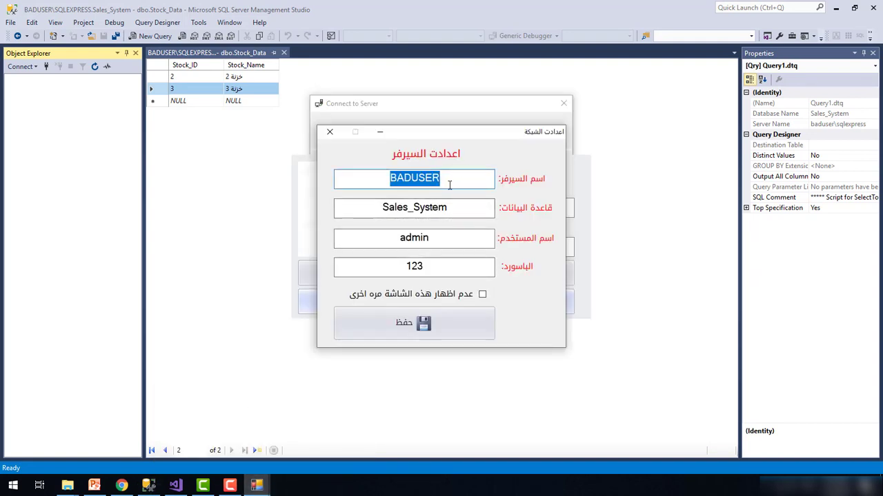
click(461, 209)
click(473, 105)
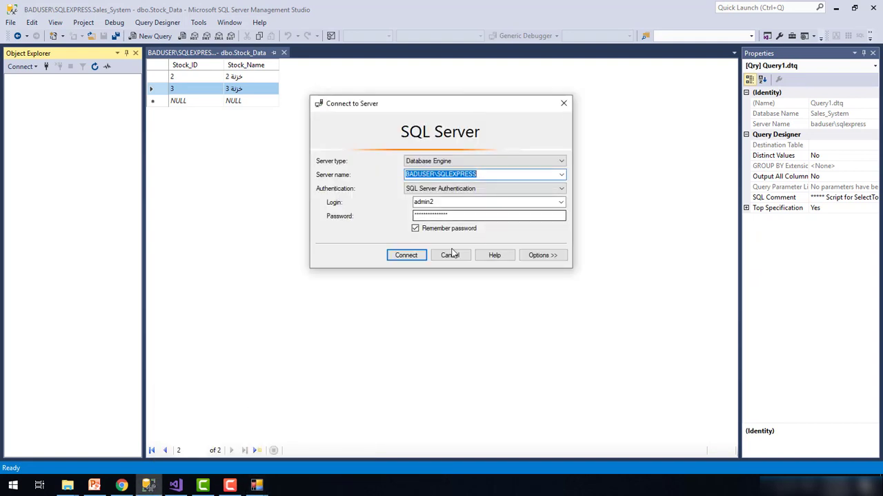
click(454, 201)
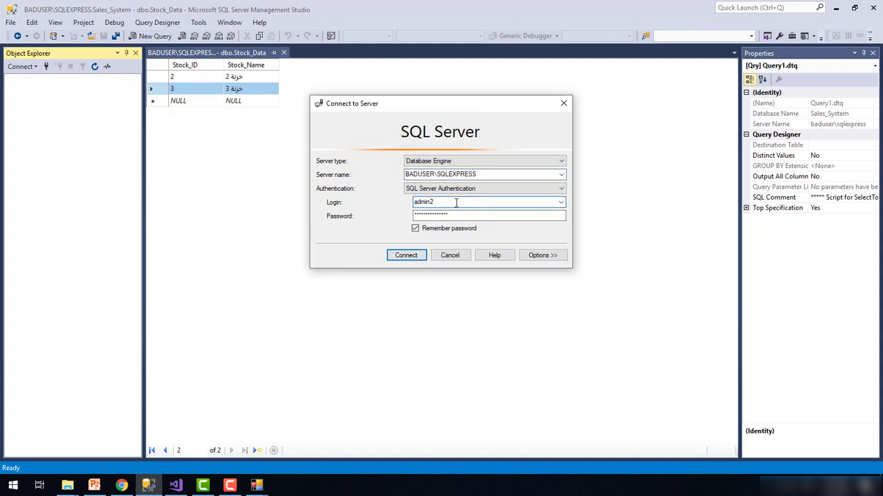
key(BackSpace)
click(440, 216)
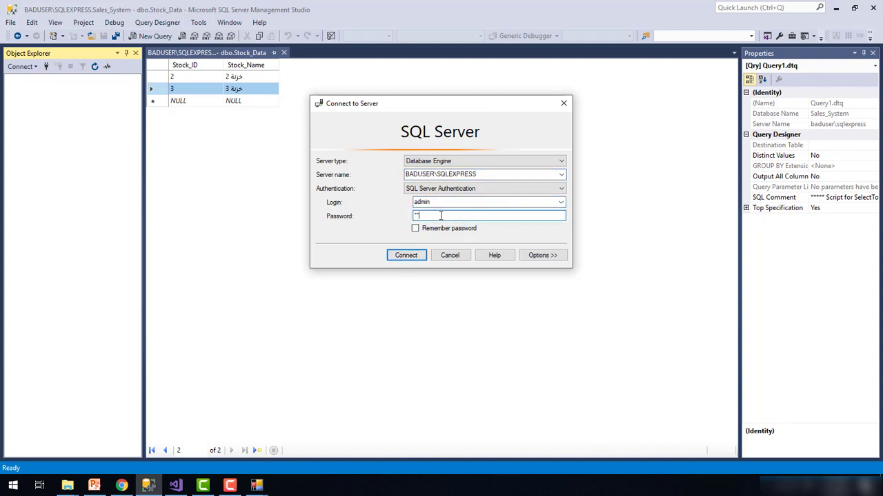
click(406, 255)
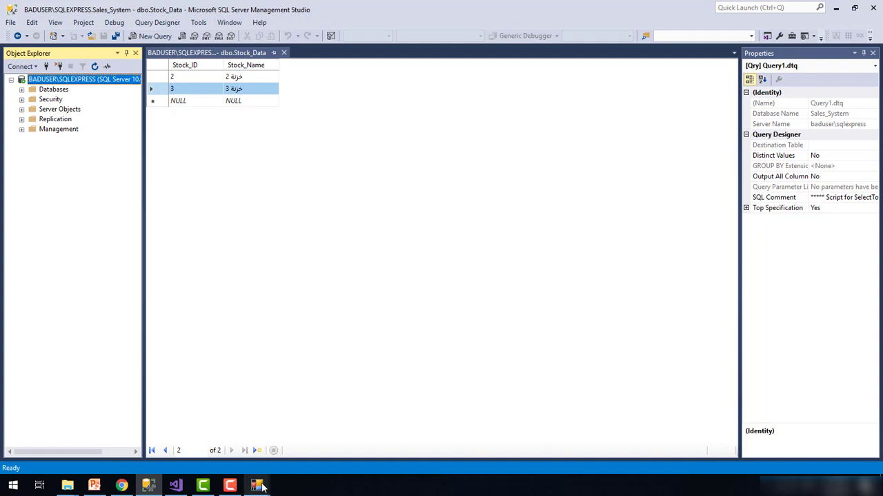
Expand the databases list and review the running sales app's server settings
double_click(53, 89)
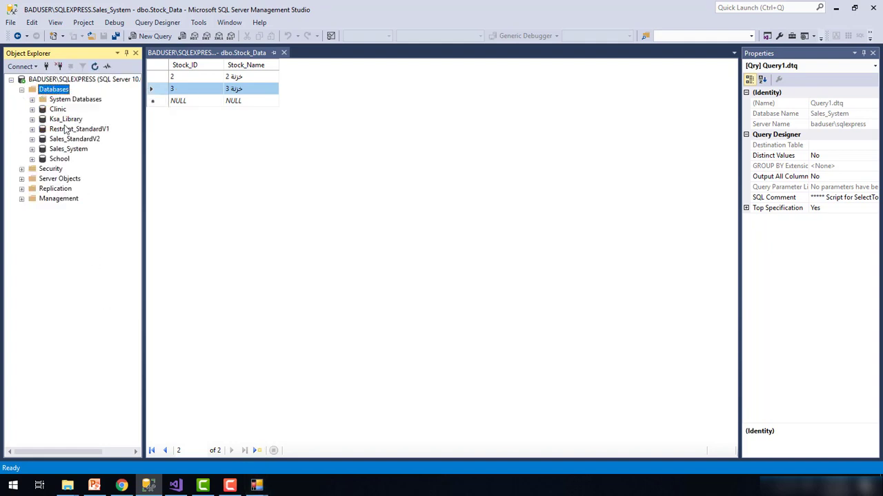
click(257, 486)
click(314, 421)
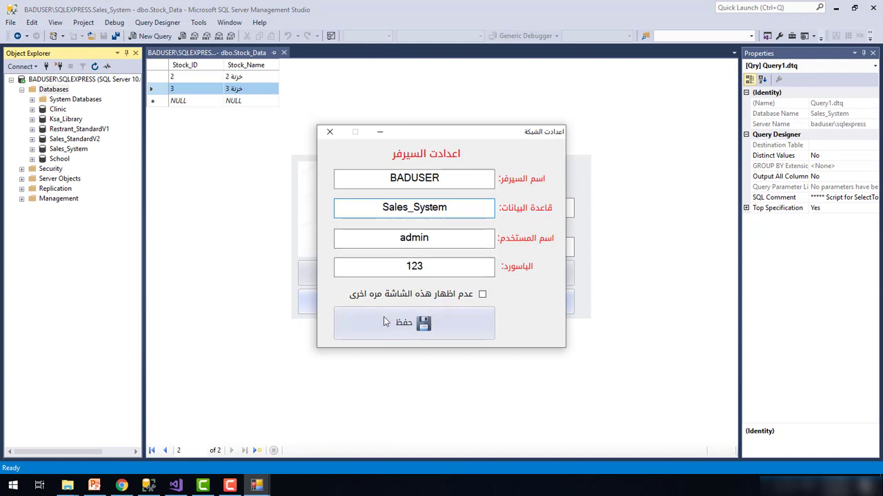
click(329, 131)
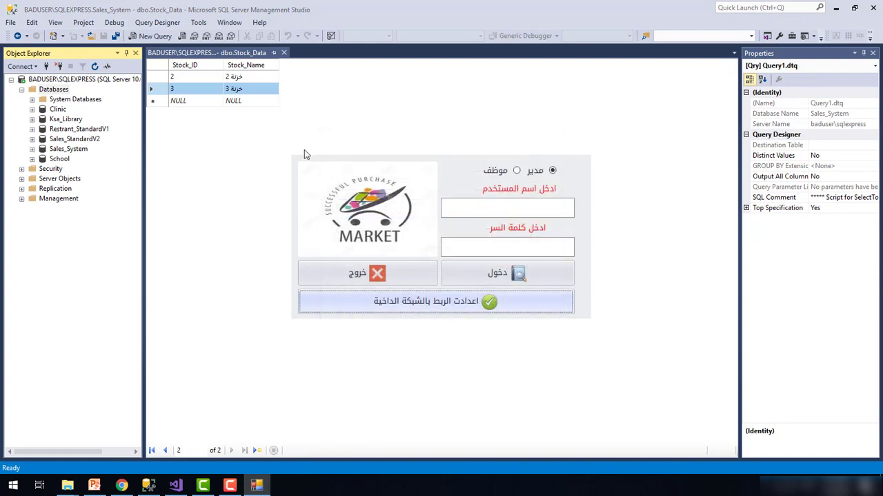
Open the BADUSER\SQLEXPRESS Server Properties on its Security page
click(91, 81)
right_click(91, 81)
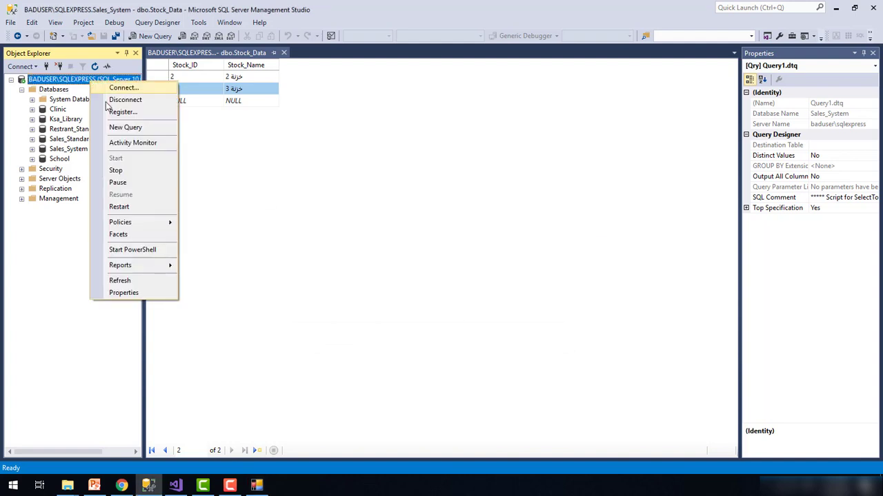
click(127, 292)
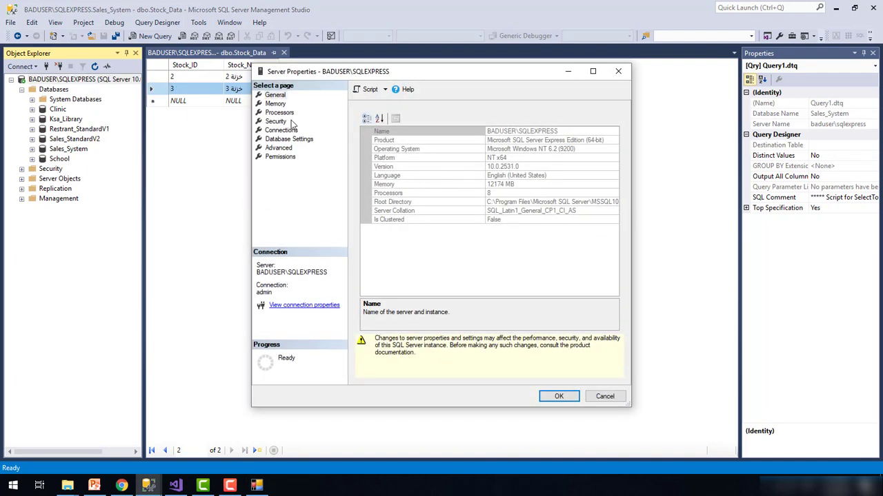
click(276, 122)
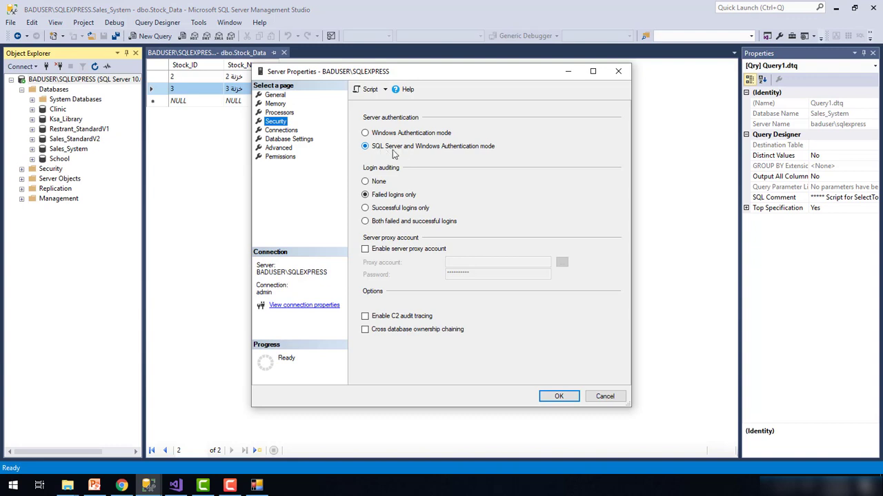